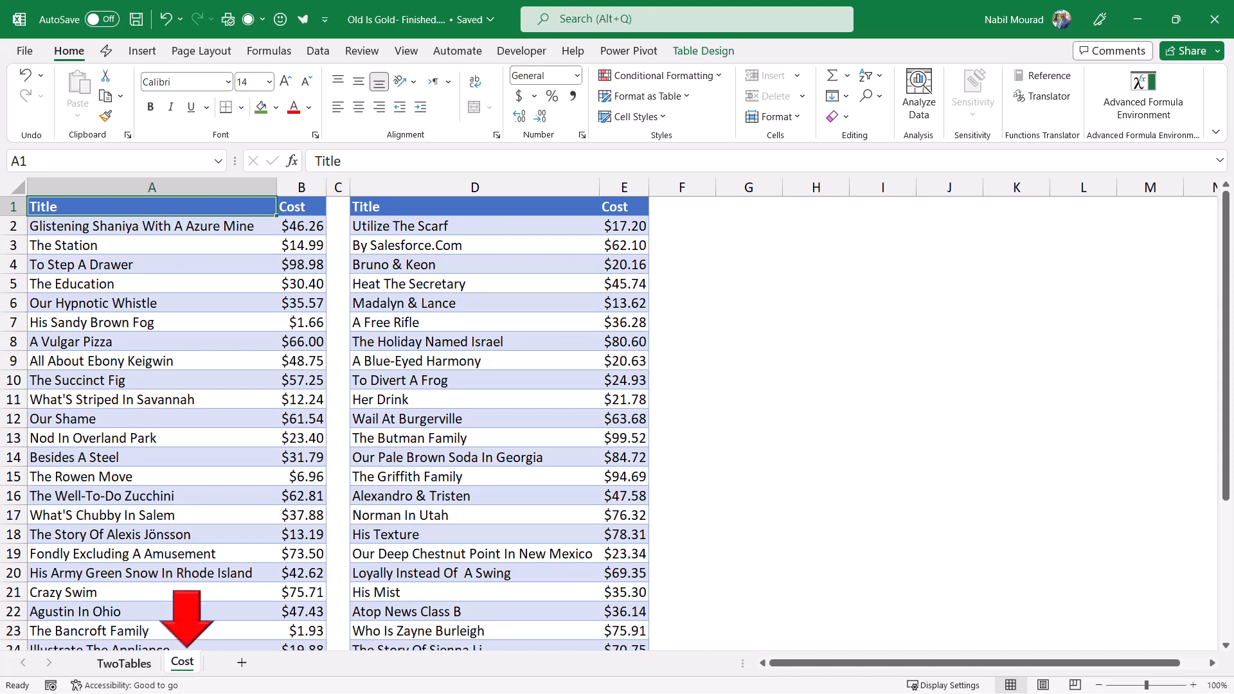
pyautogui.hotkey('ctrl', 'pageup')
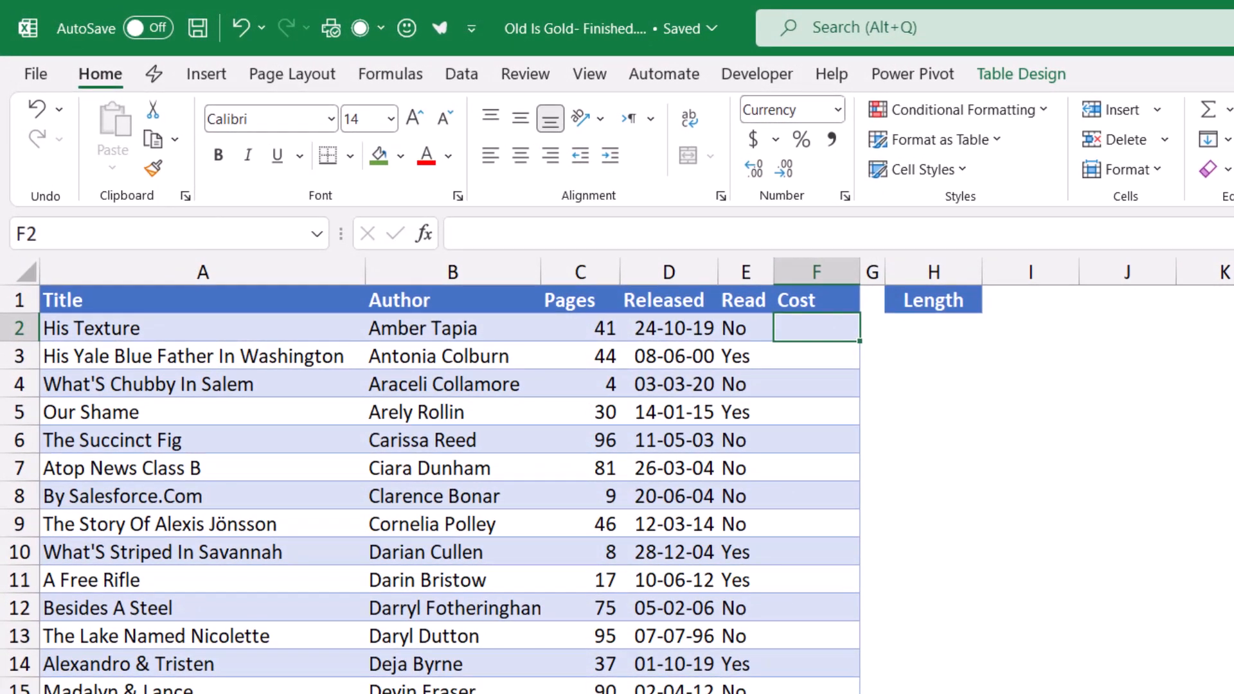
pyautogui.write('=xlo')
pyautogui.press('Tab')
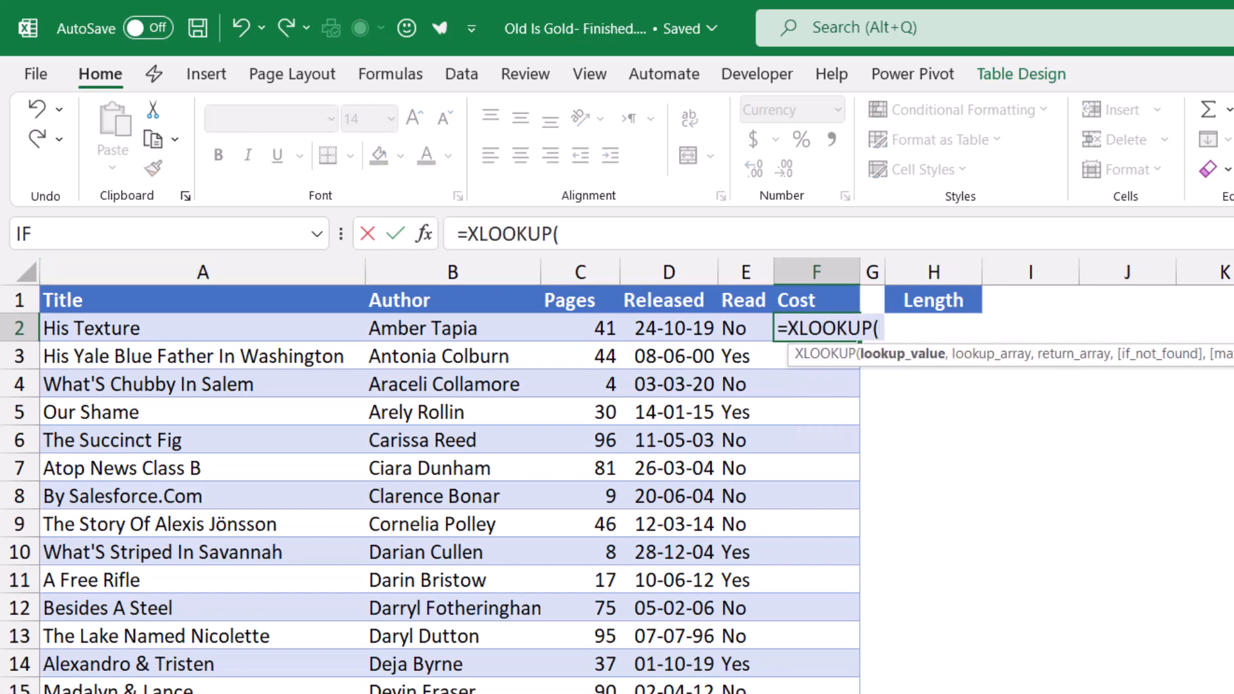
pyautogui.click(203, 328)
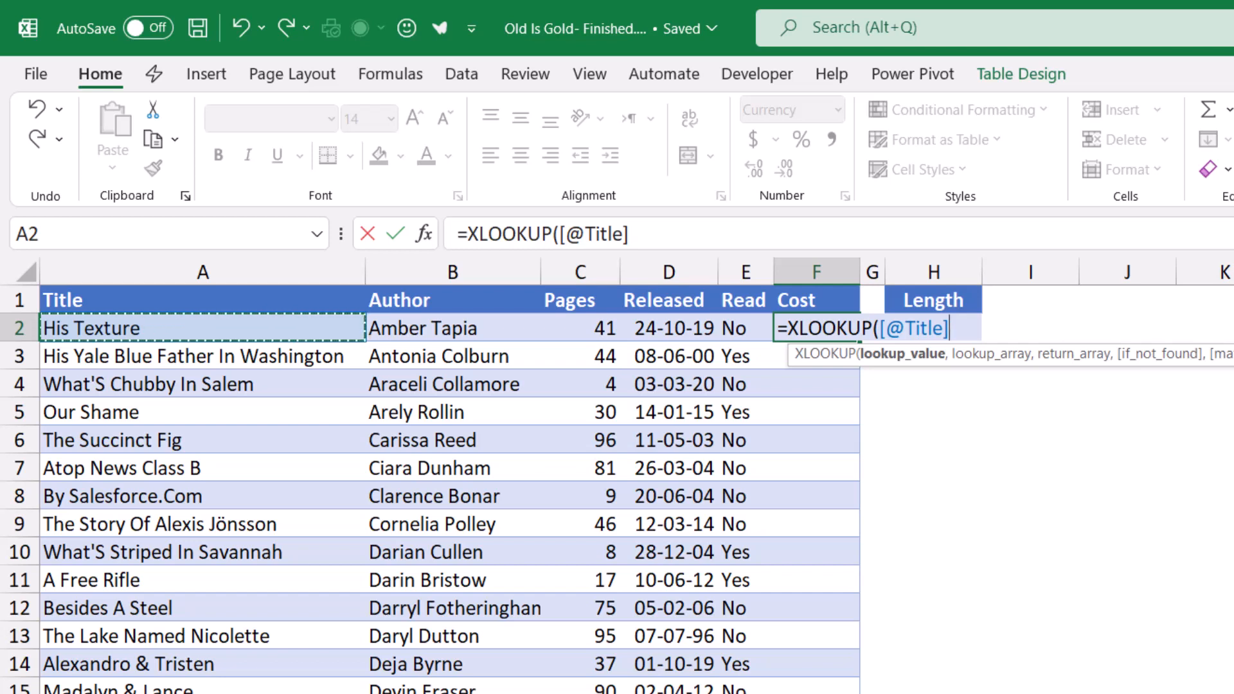
pyautogui.write(',')
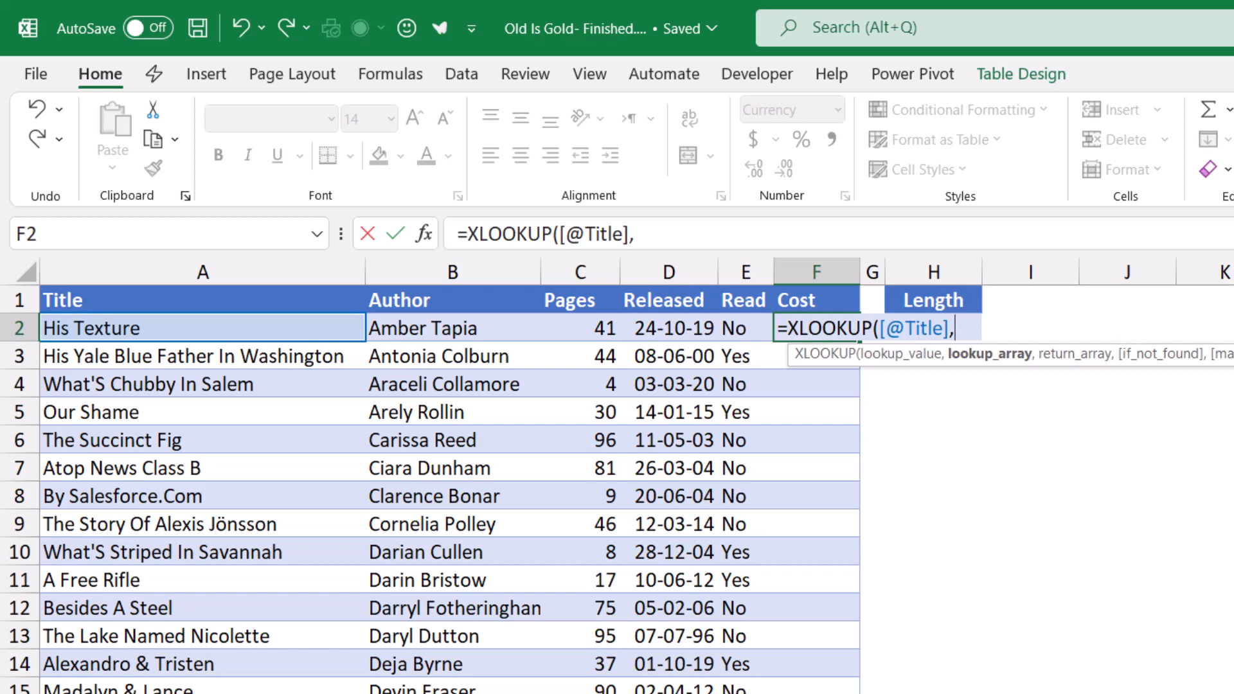
# Step: Begin the XLOOKUP lookup array with a VSTACK function that takes PriceA[Title] as its first array
pyautogui.write('vst')
pyautogui.press('Tab')
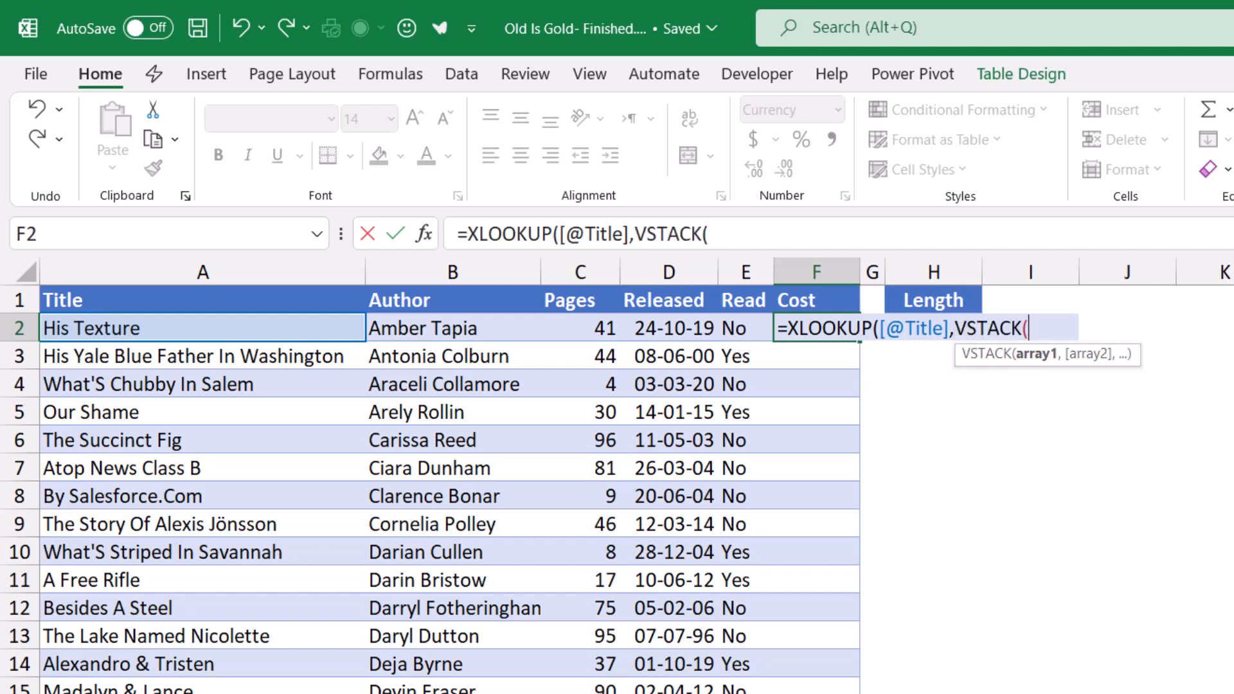
pyautogui.write('PriceA')
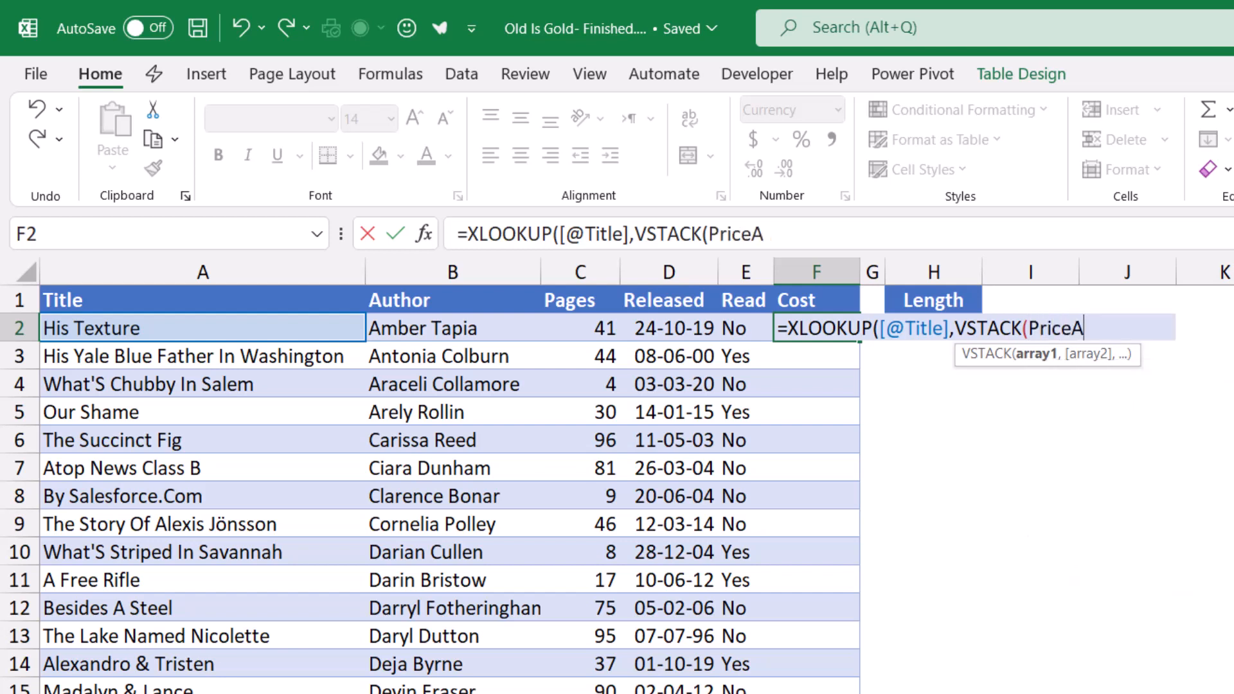
pyautogui.write('[')
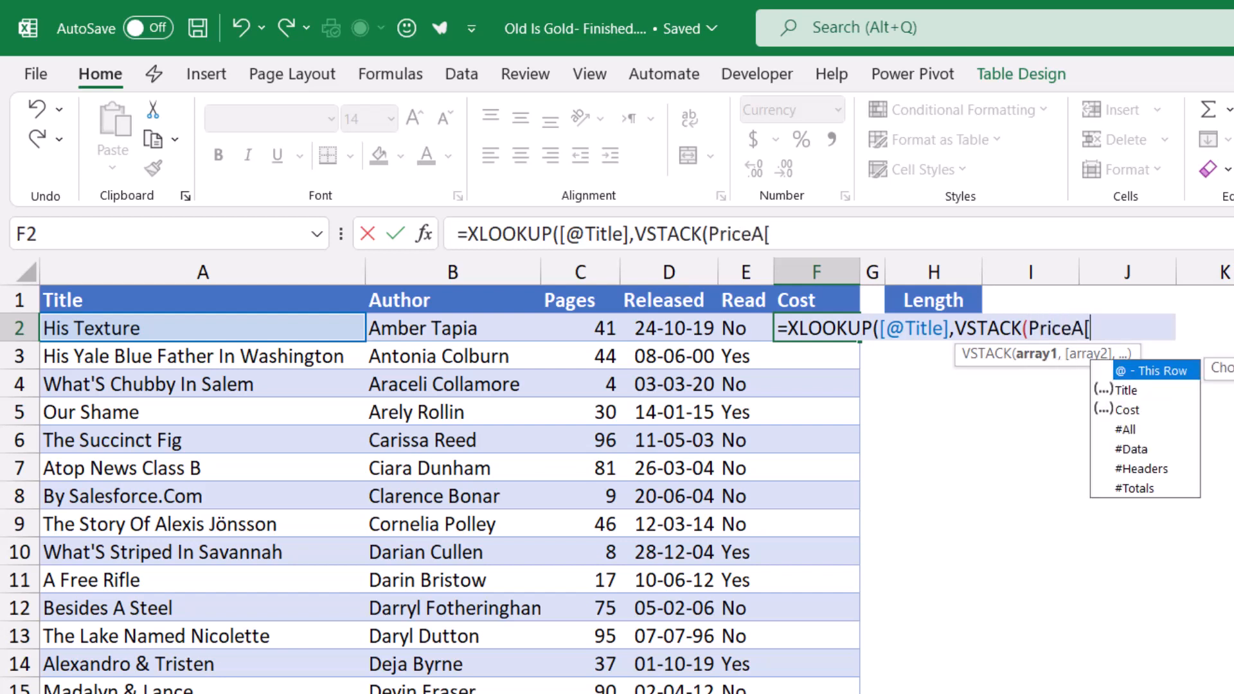
pyautogui.write('t')
pyautogui.press('Tab')
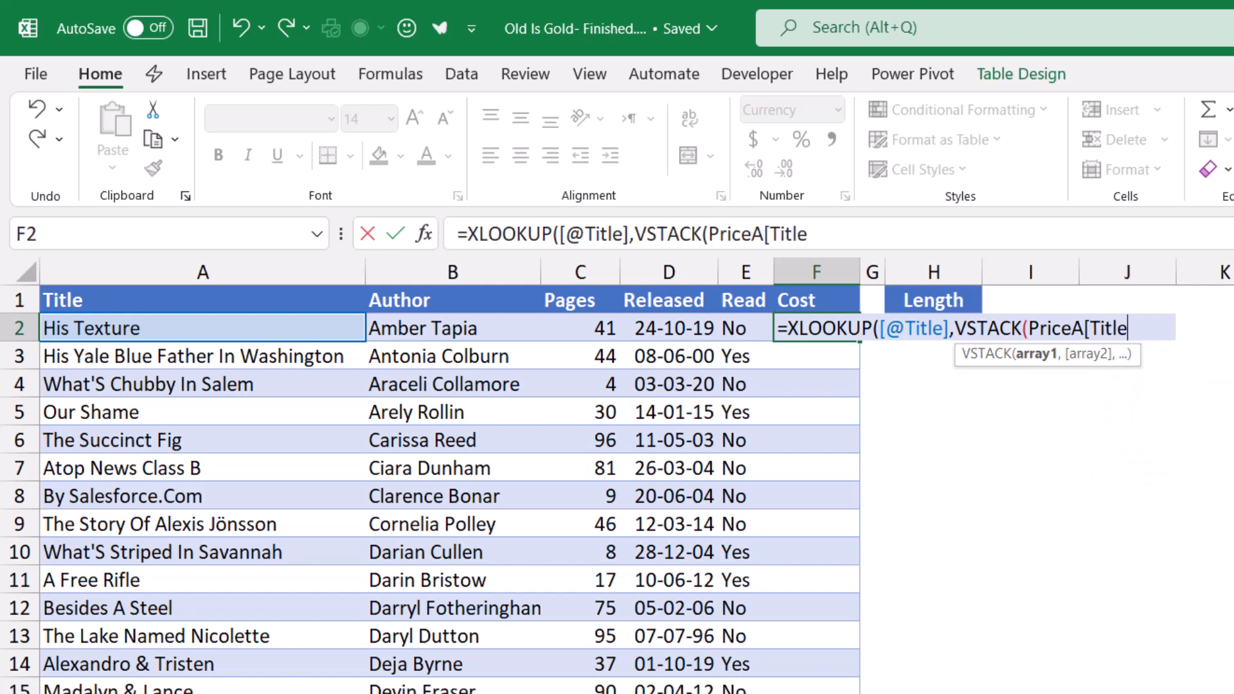
pyautogui.write('],')
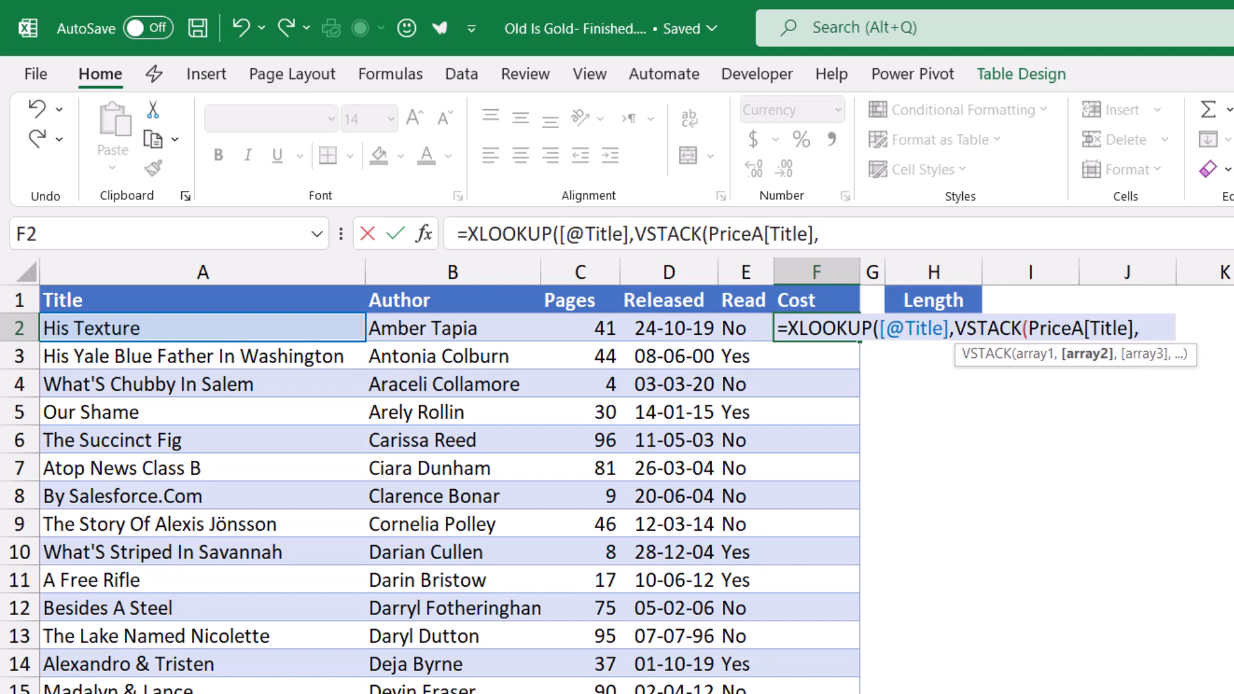
# Step: Add PriceB[Title] as the second stacked array and close the lookup array's VSTACK
pyautogui.write('price')
pyautogui.press('Down')
pyautogui.press('Down')
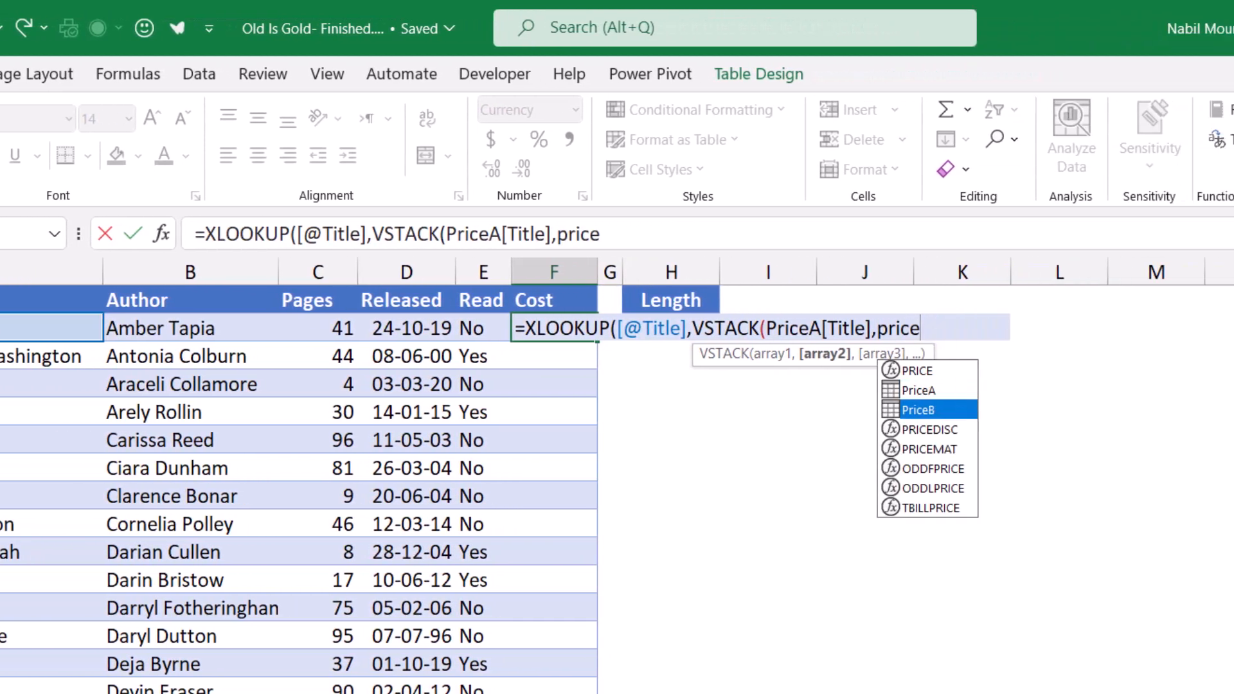
pyautogui.press('Tab')
pyautogui.write('[t')
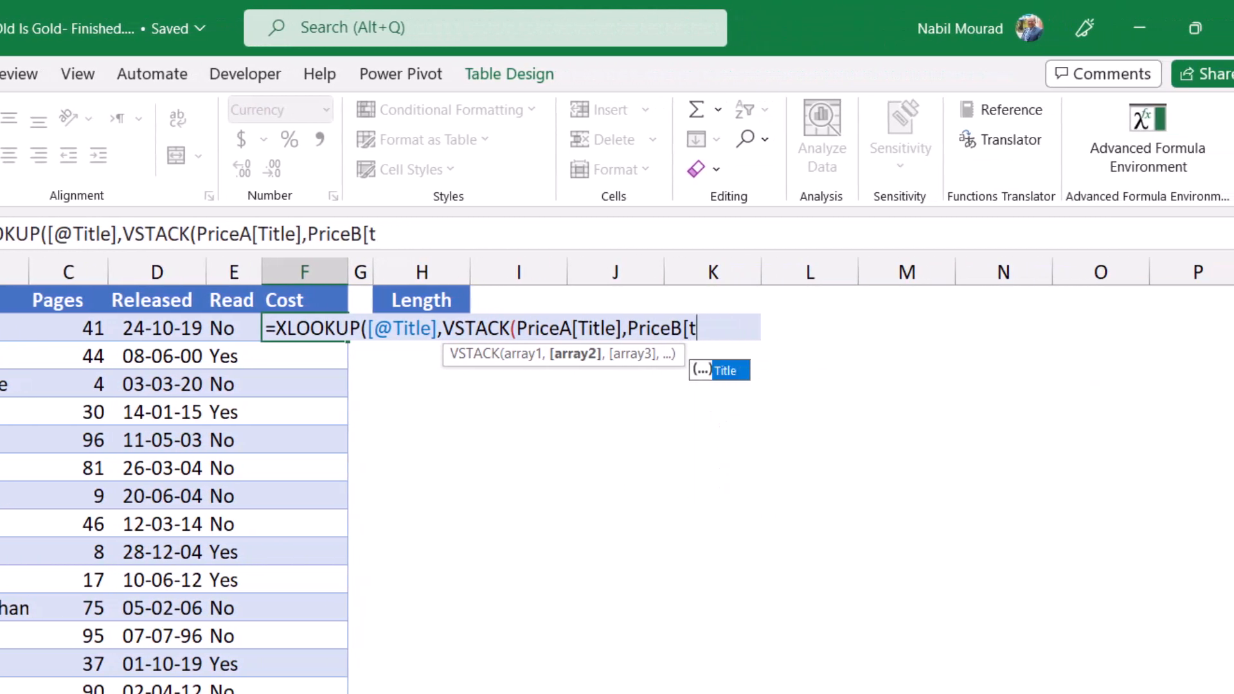
pyautogui.press('Tab')
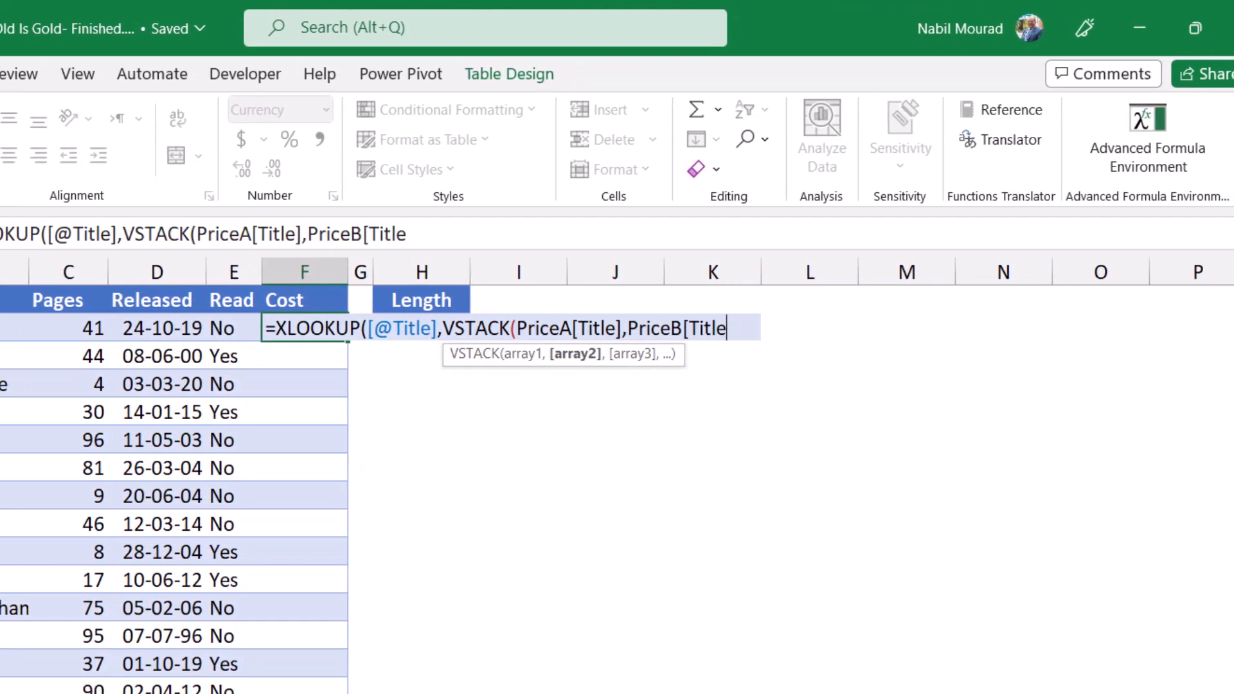
pyautogui.write('])')
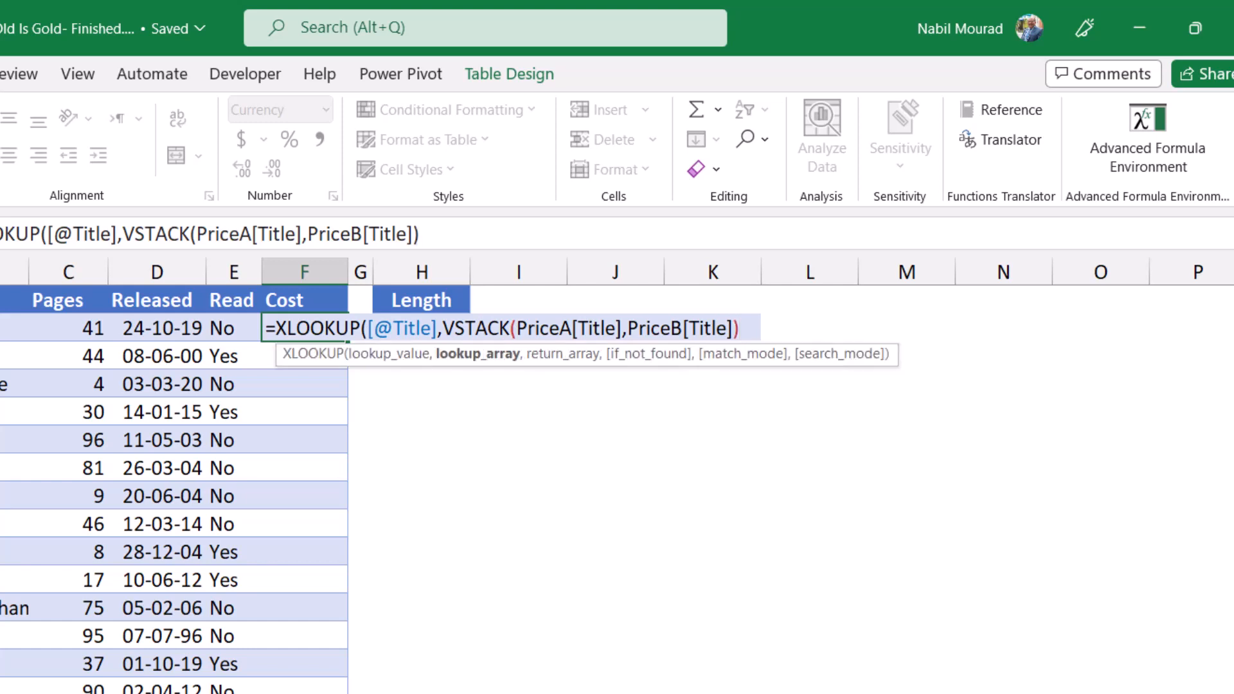
pyautogui.write(',')
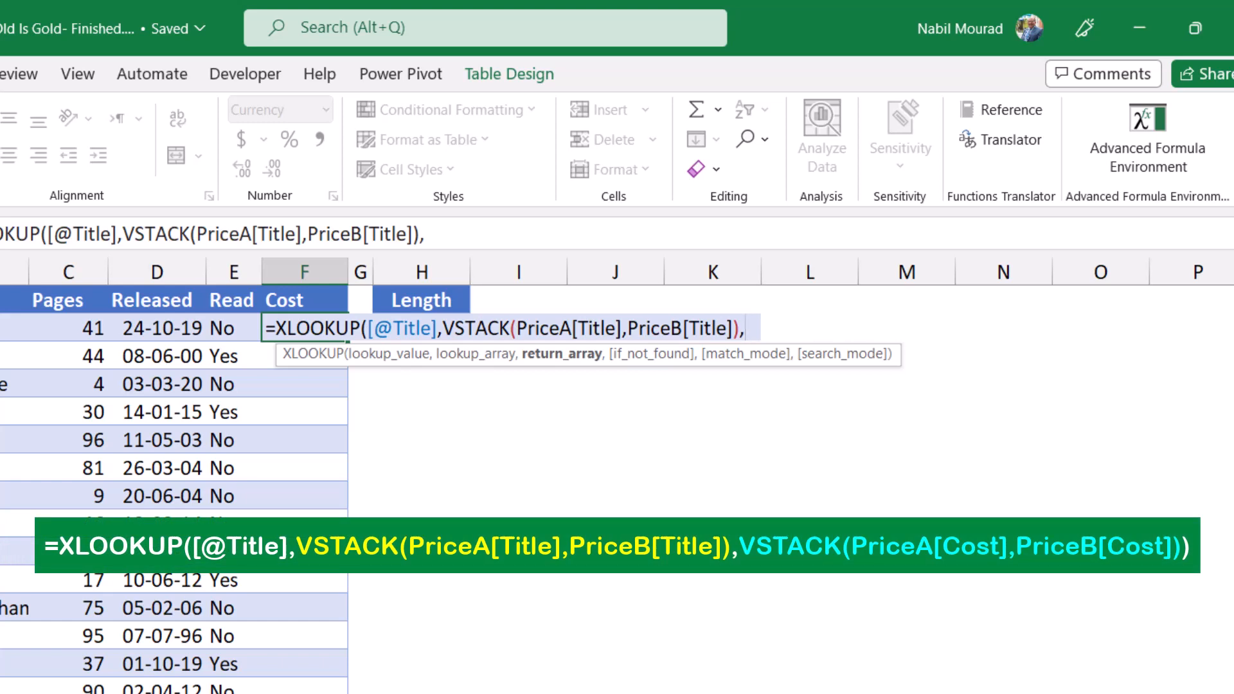
# Step: Begin the XLOOKUP return array with a second VSTACK that takes PriceA[Cost] as its first array
pyautogui.write('VSTACK(price')
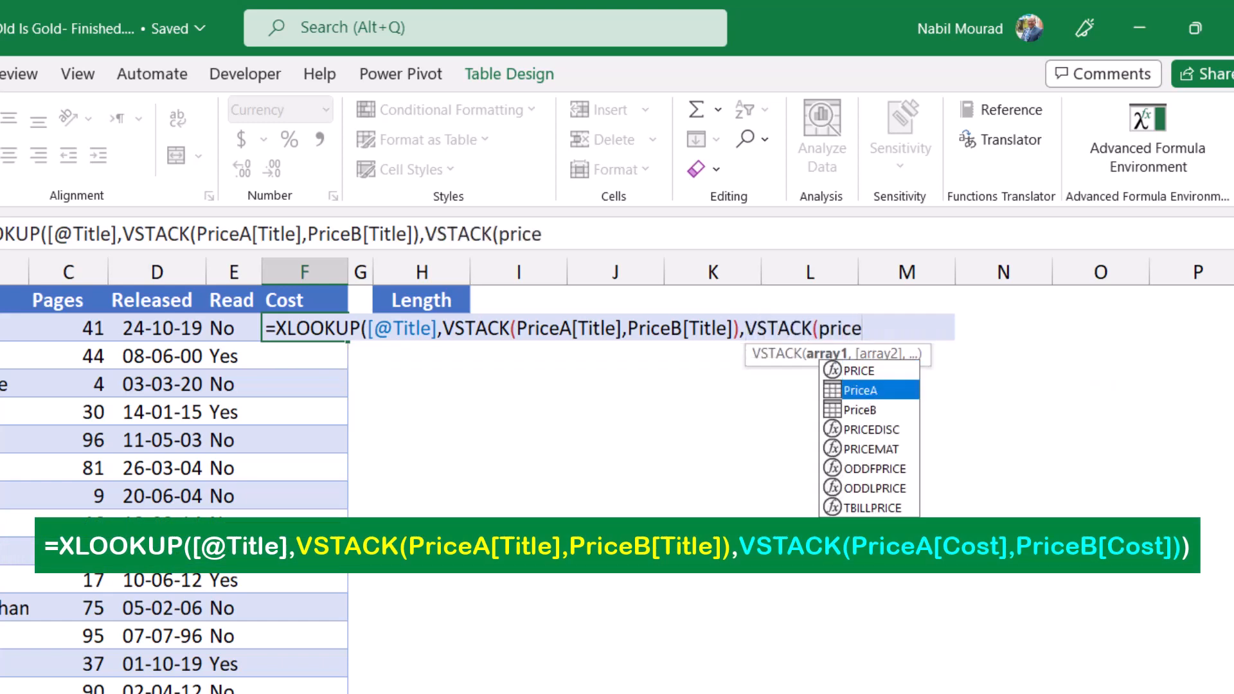
pyautogui.press('Tab')
pyautogui.write('[')
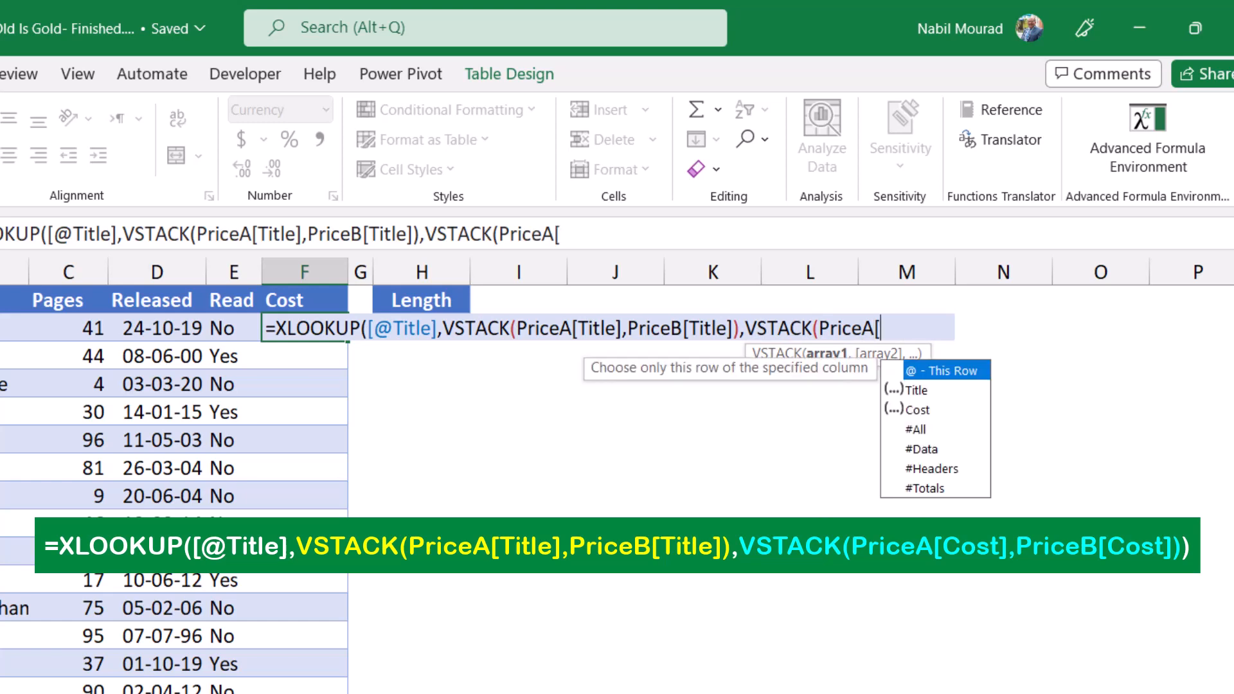
pyautogui.write('c')
pyautogui.press('Tab')
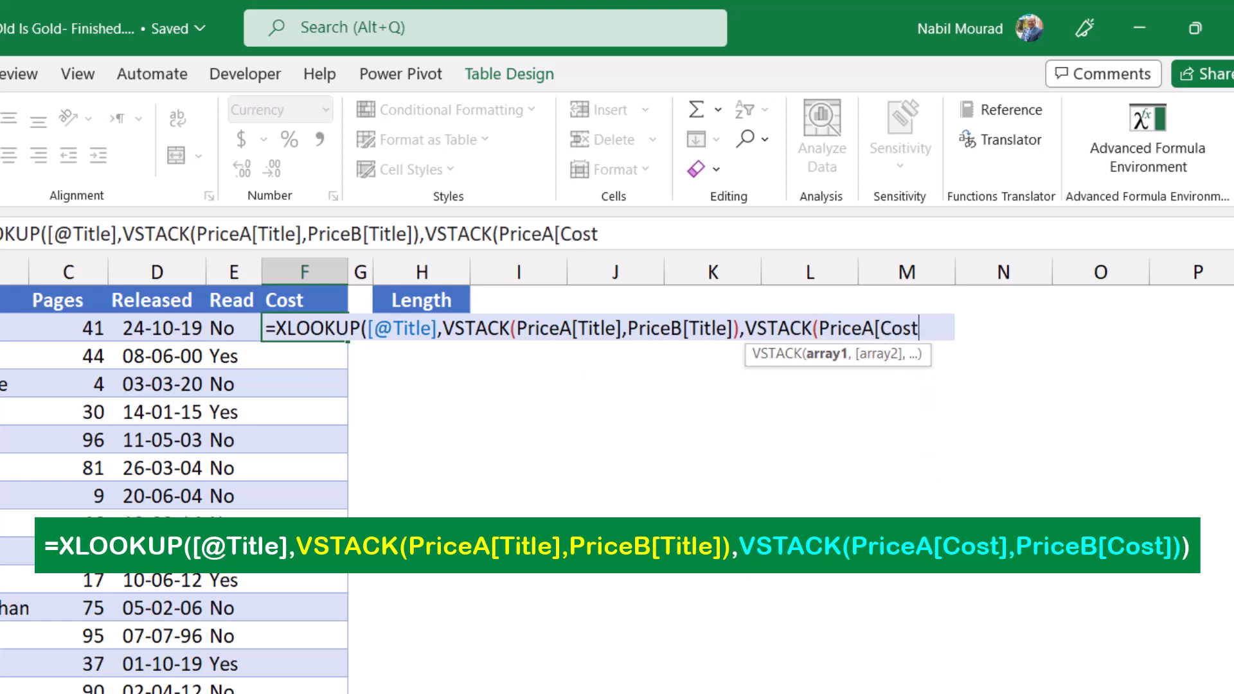
pyautogui.write('],p')
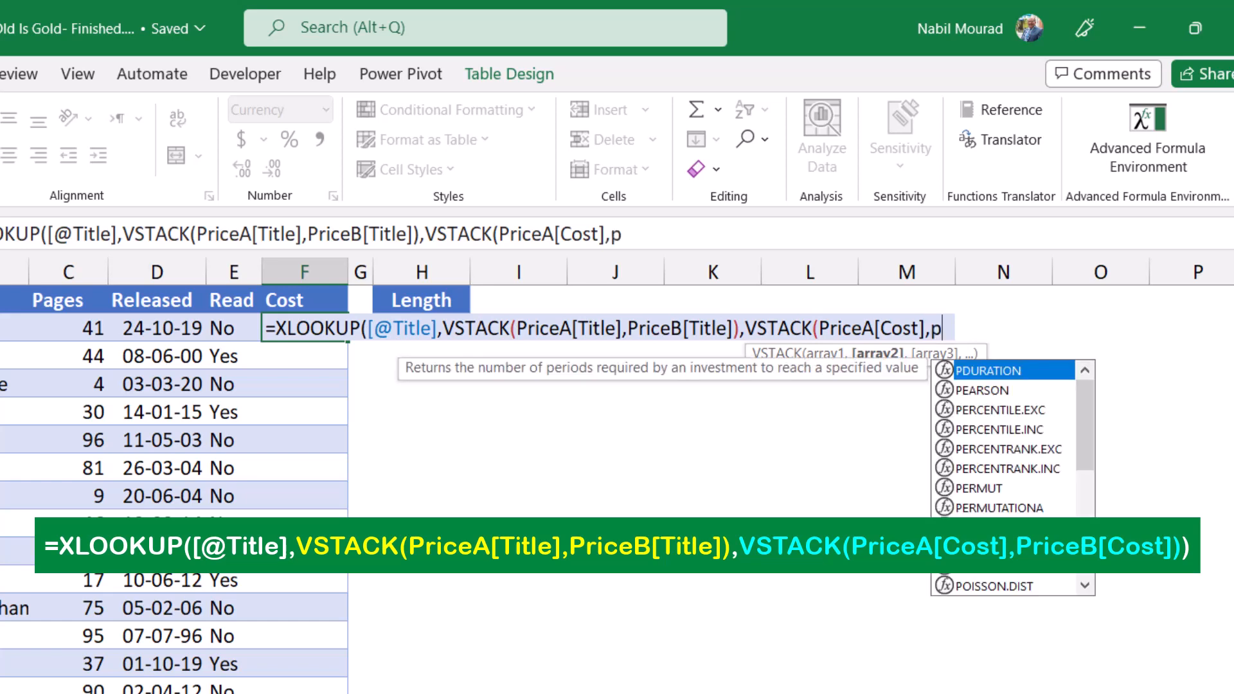
# Step: Add PriceB[Cost] as the second array of the return array's VSTACK and close that function
pyautogui.write('ri')
pyautogui.press('Down')
pyautogui.press('Down')
pyautogui.press('Tab')
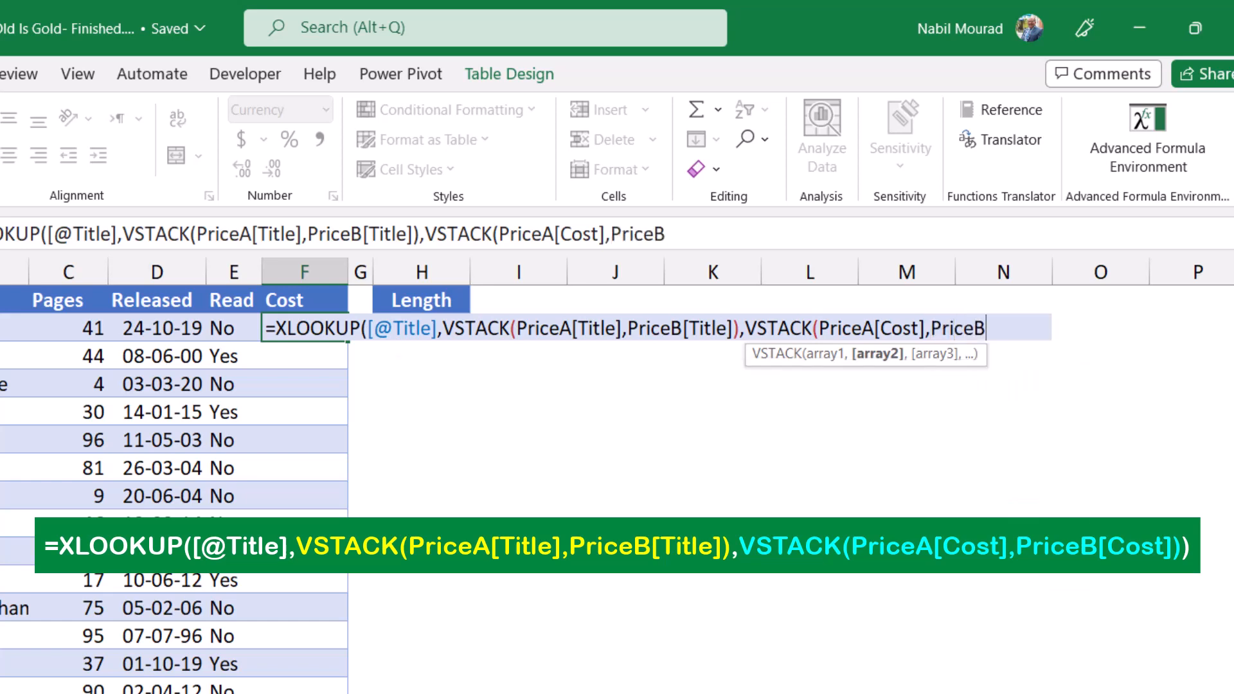
pyautogui.write('[c')
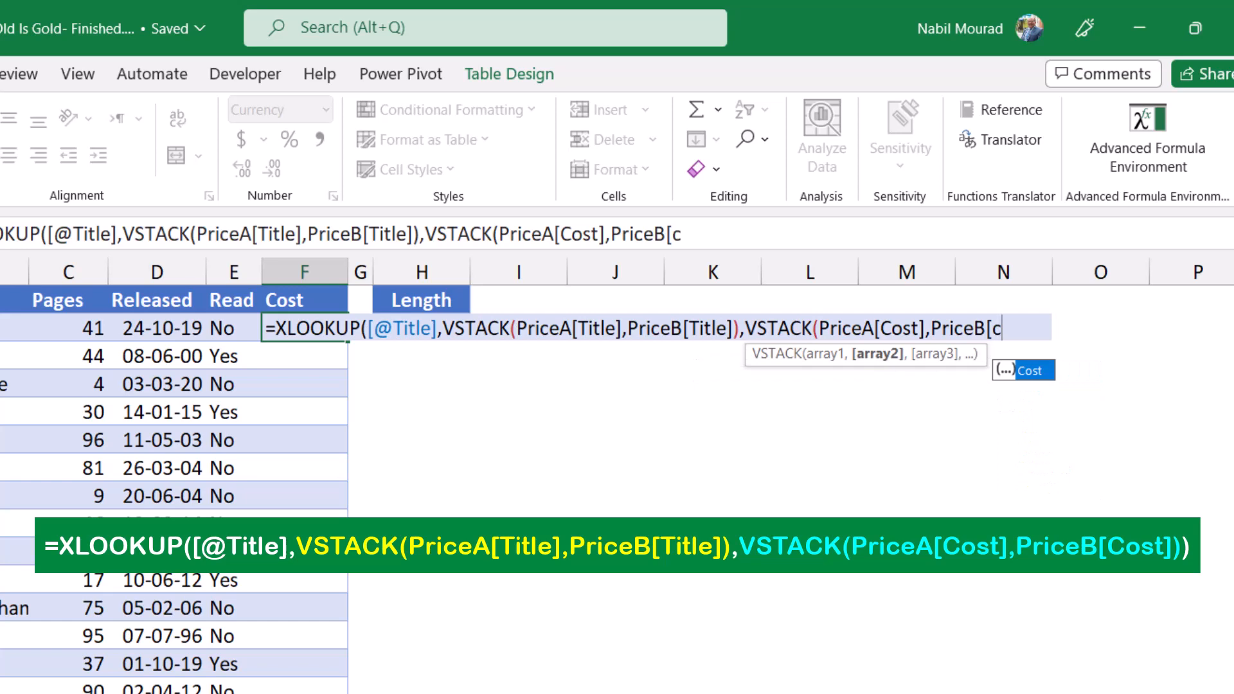
pyautogui.press('Tab')
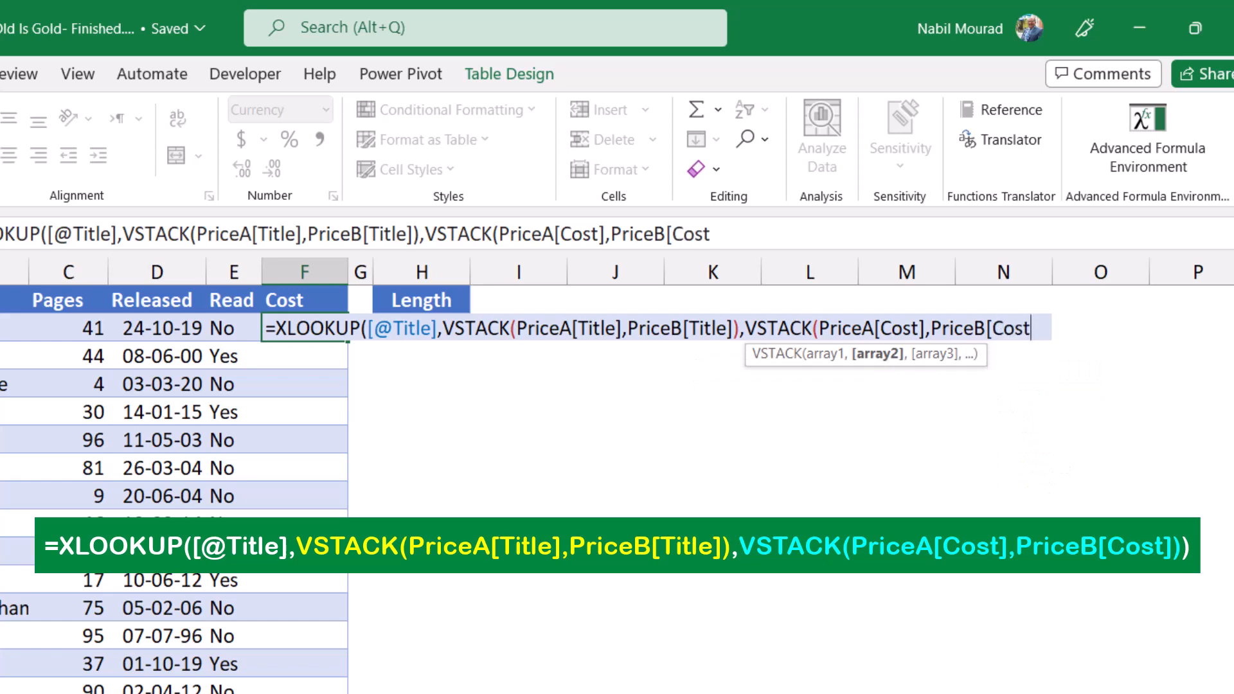
pyautogui.write('])')
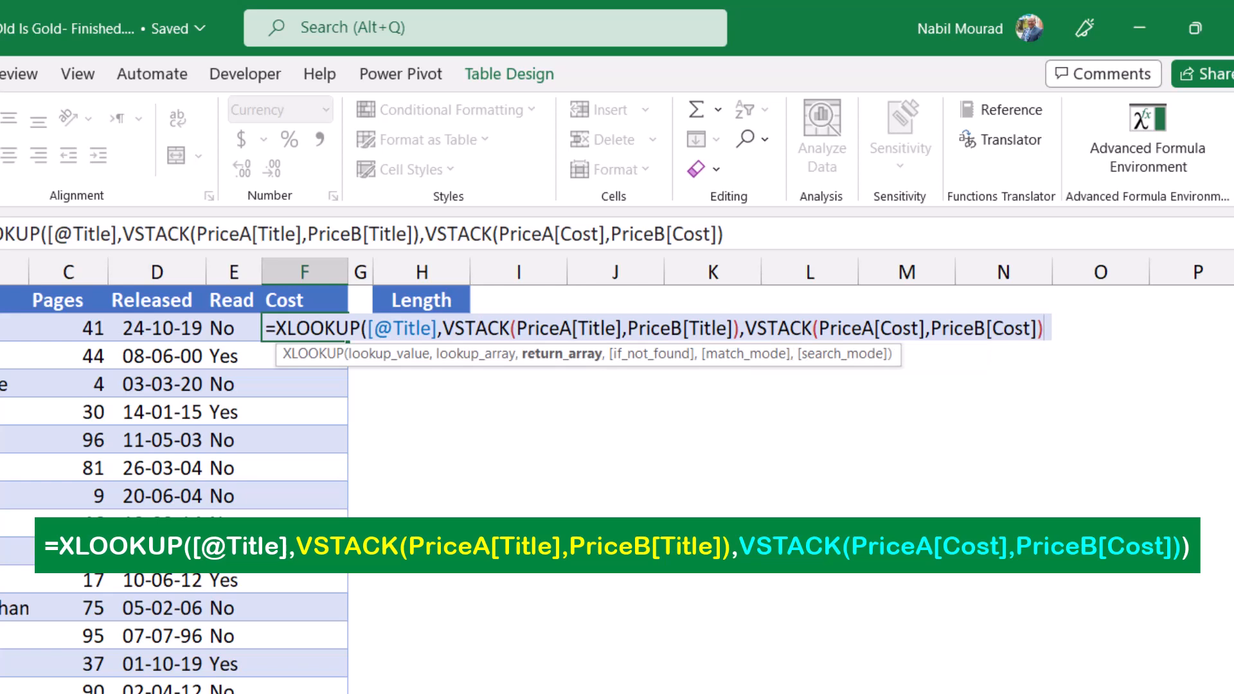
# Step: Complete and enter the XLOOKUP formula, and overwrite all cells in the Cost column with it
pyautogui.write(')')
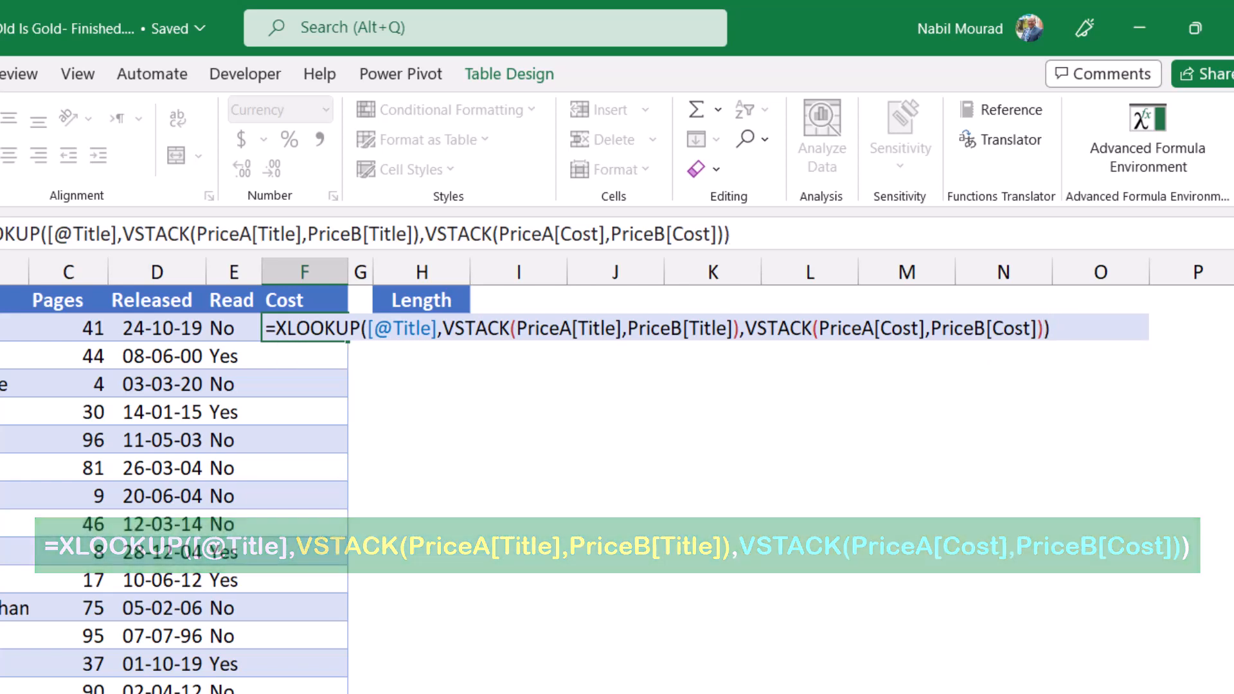
pyautogui.press('Return')
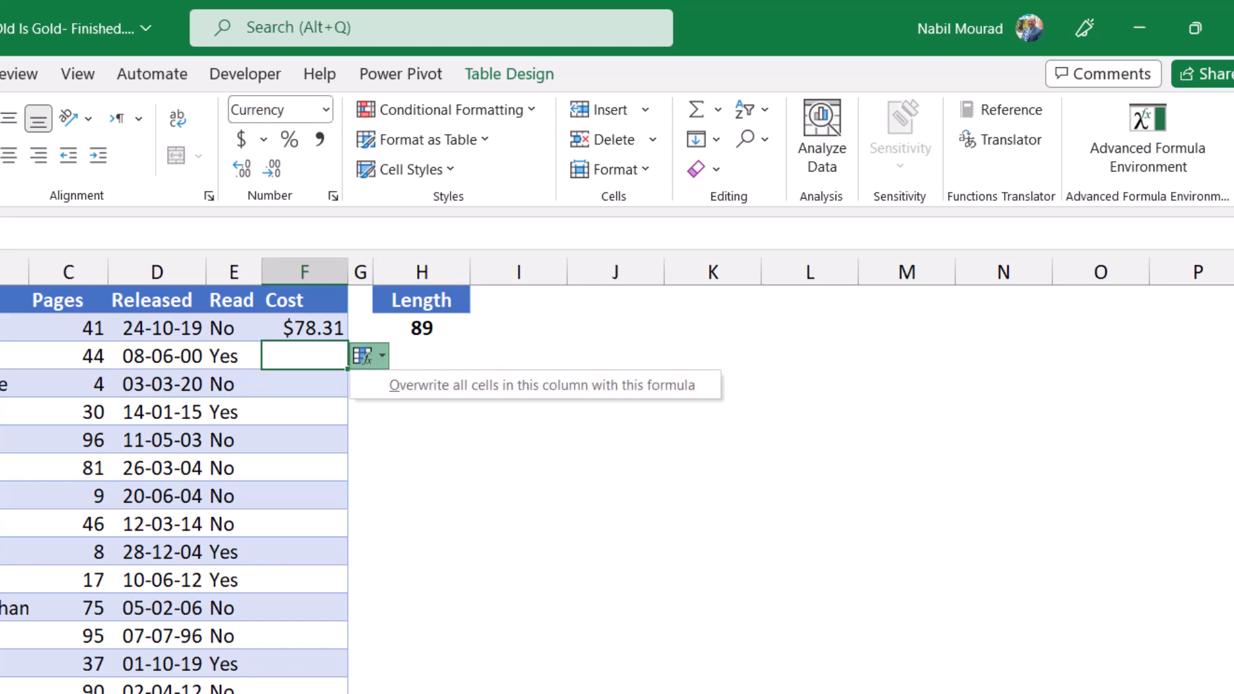
pyautogui.click(542, 385)
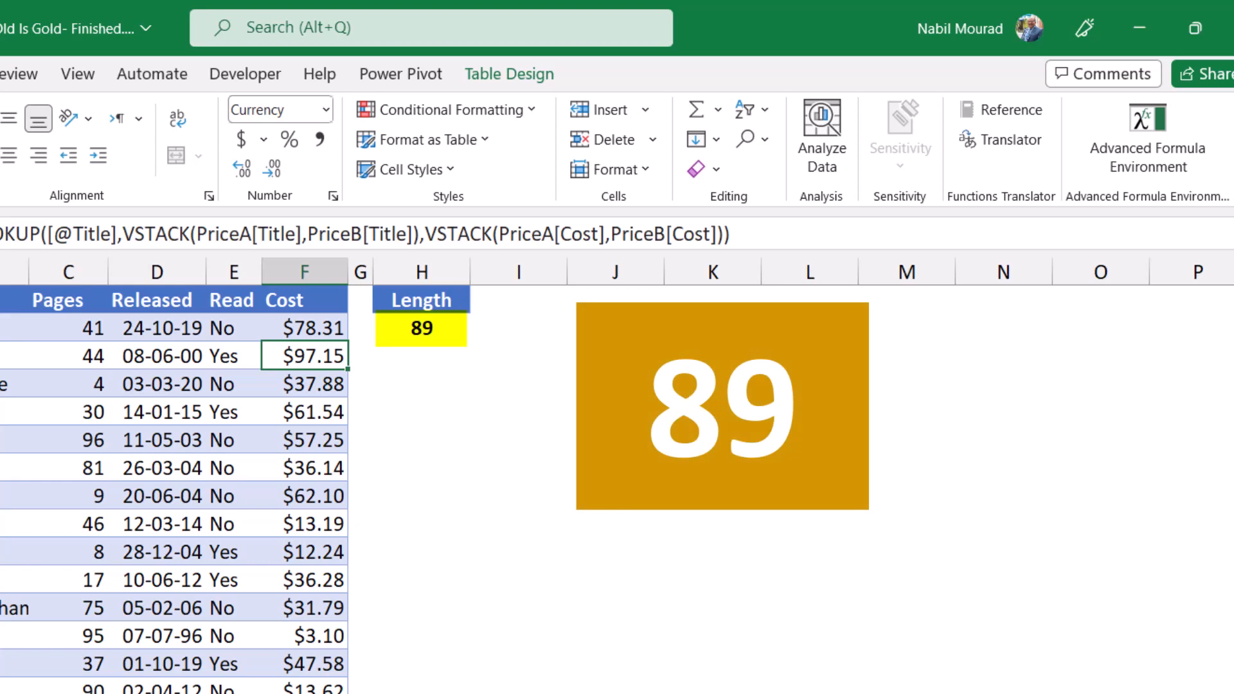
pyautogui.click(305, 328)
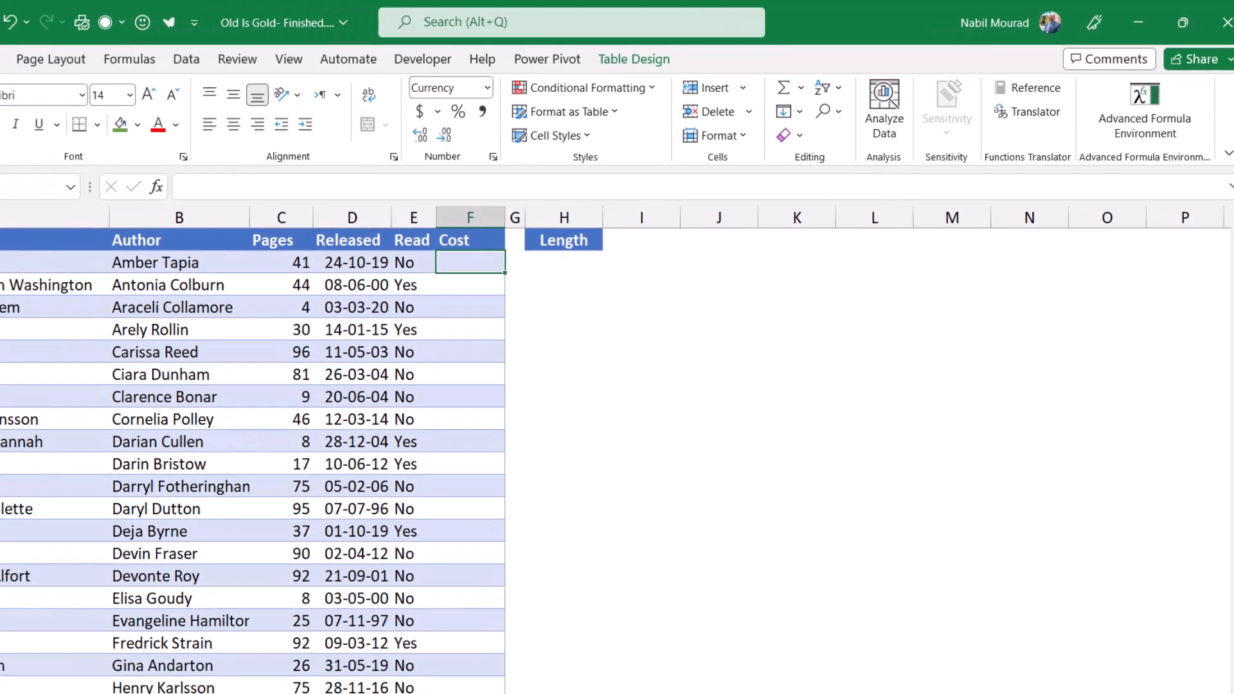
pyautogui.write('=v')
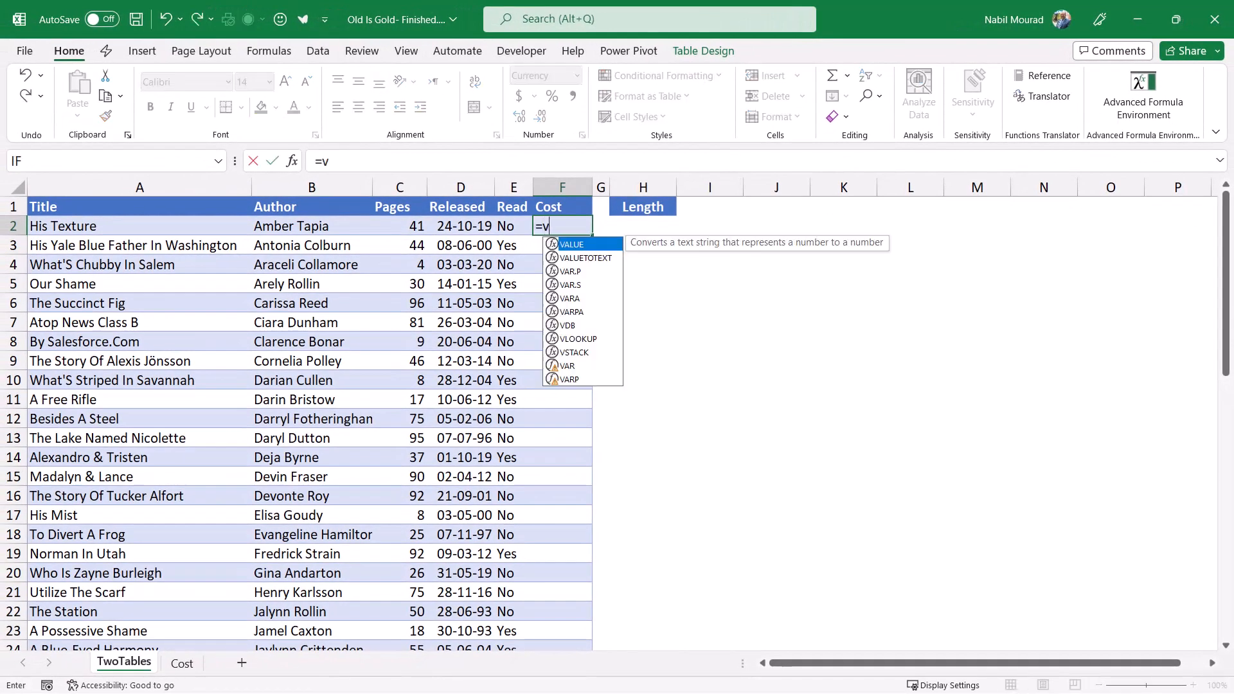
pyautogui.write('loo')
pyautogui.press('Tab')
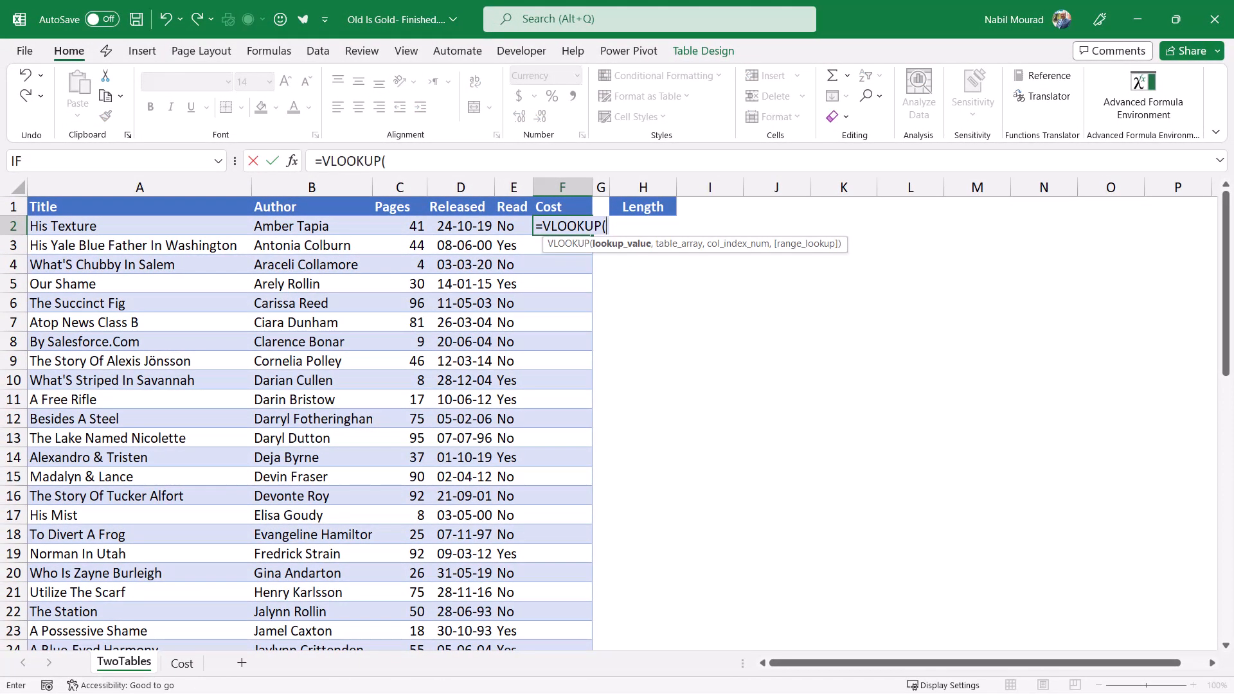
pyautogui.click(139, 226)
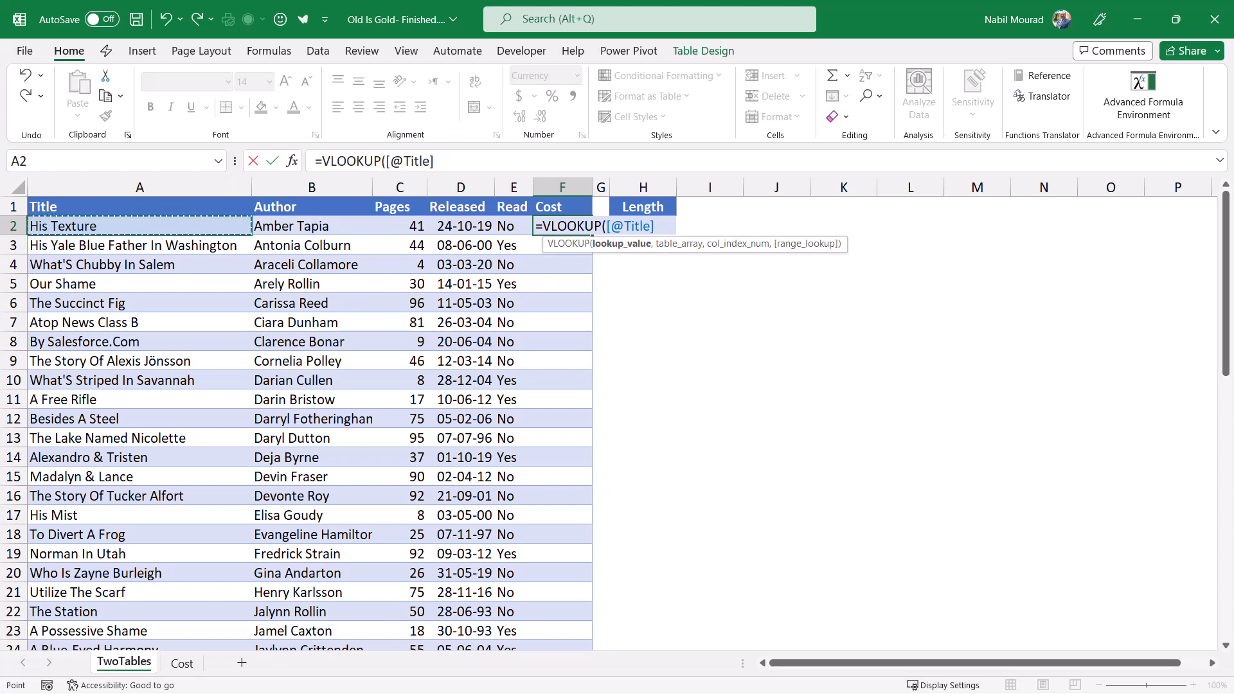
pyautogui.write(',')
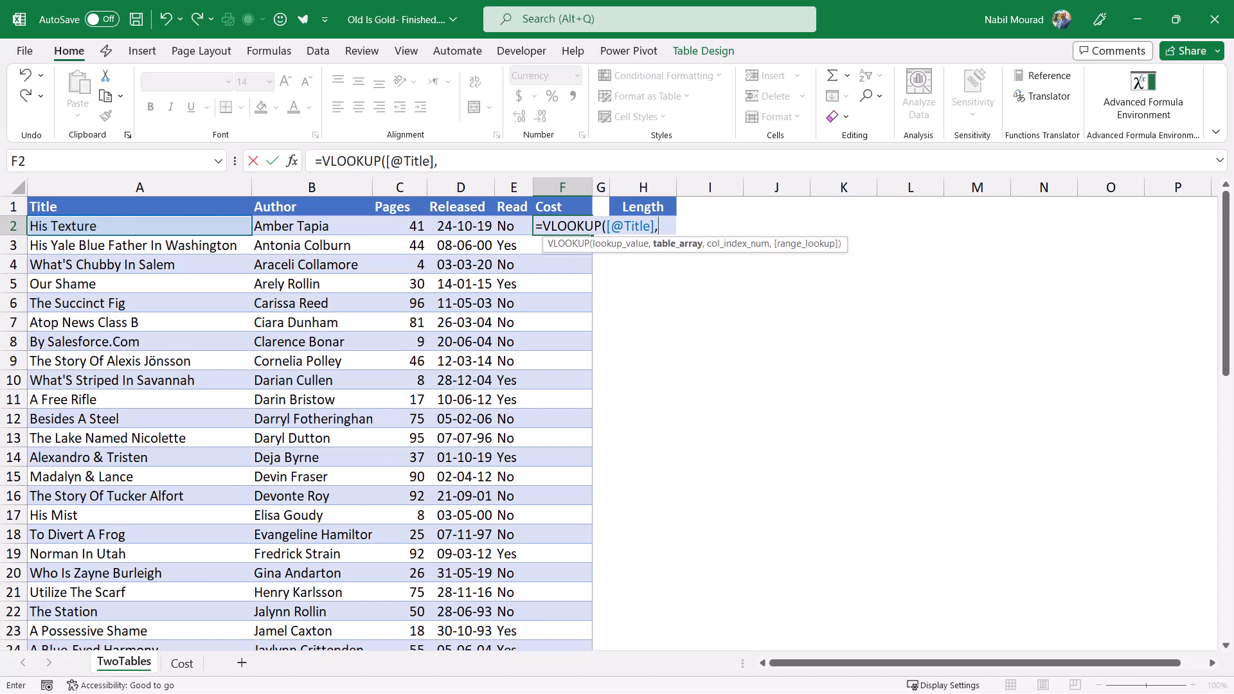
# Step: Give the VLOOKUP the PriceA table, column index 2 and exact match 0, and close its parentheses
pyautogui.write('PriceA')
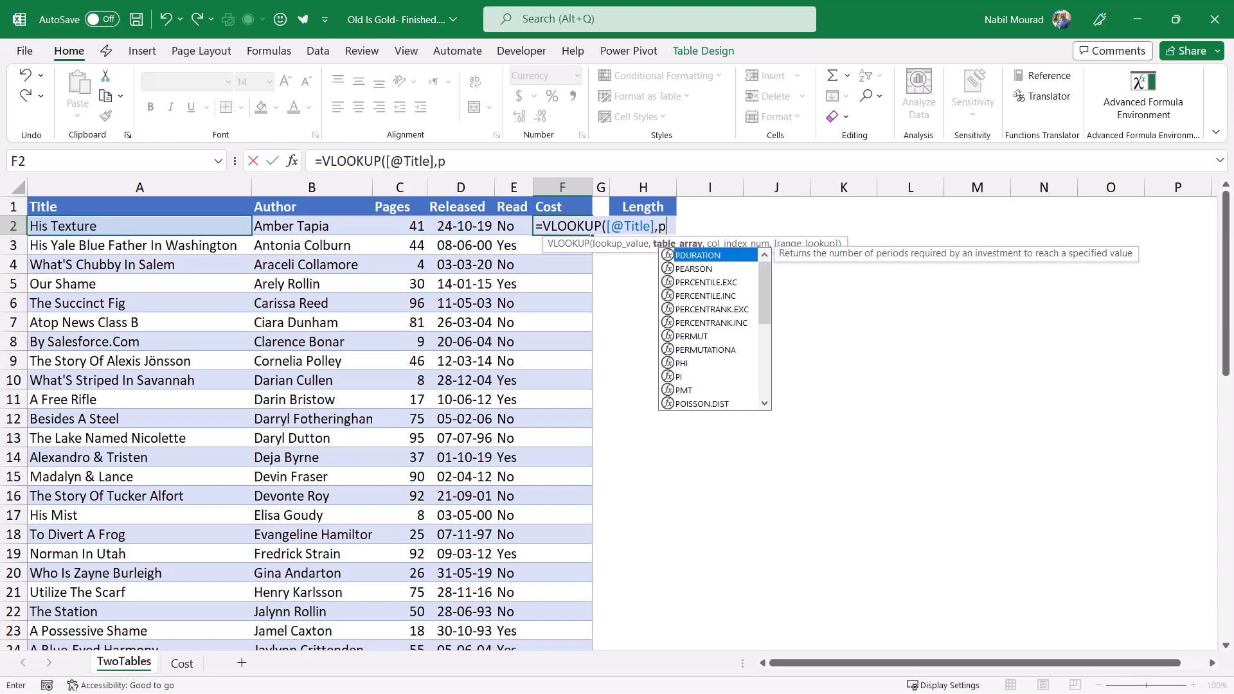
pyautogui.write(',')
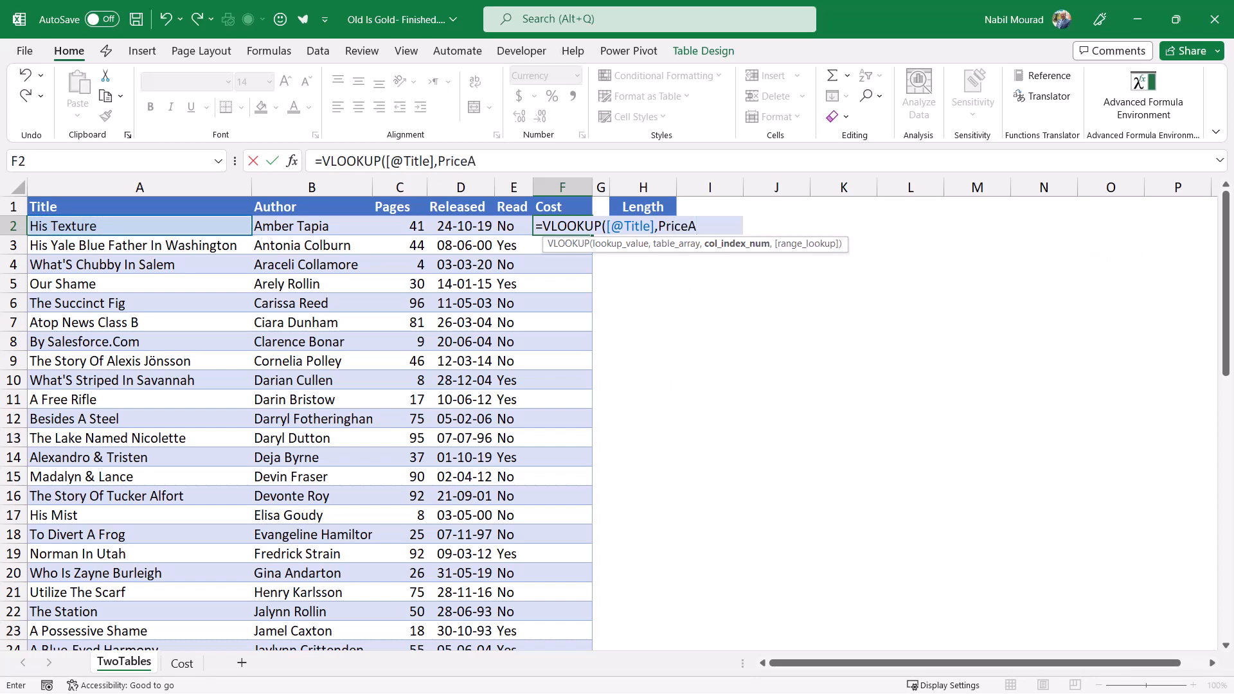
pyautogui.write('2')
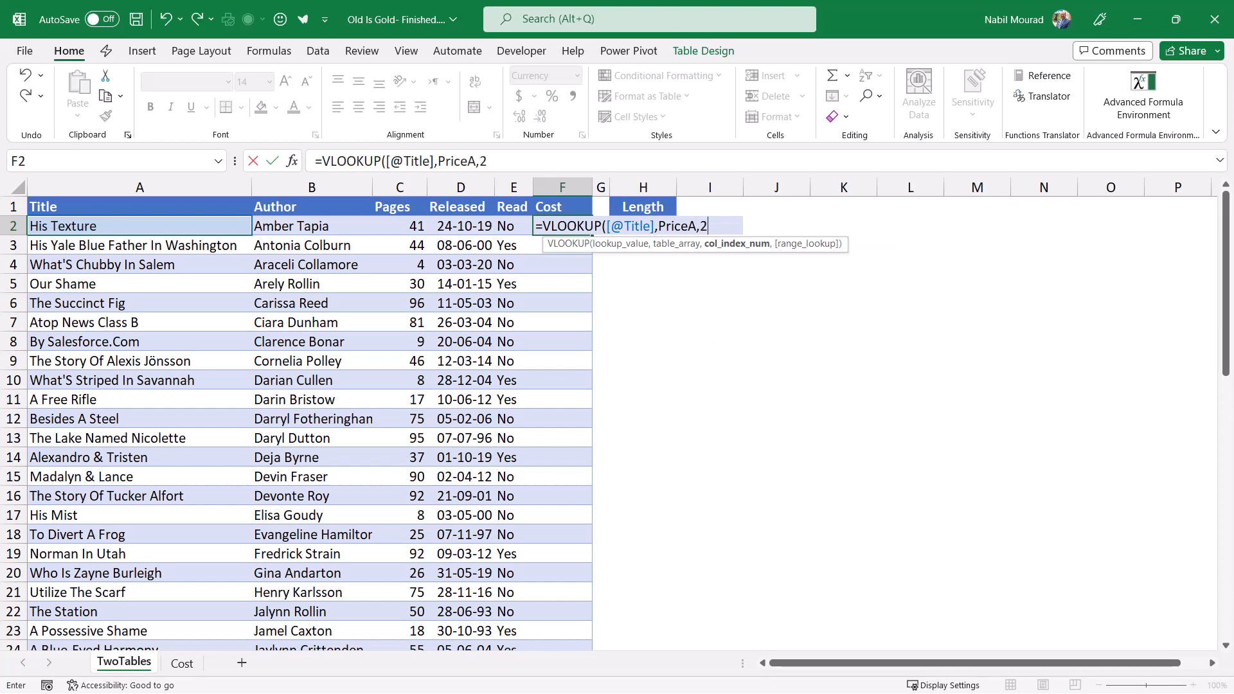
pyautogui.write(',')
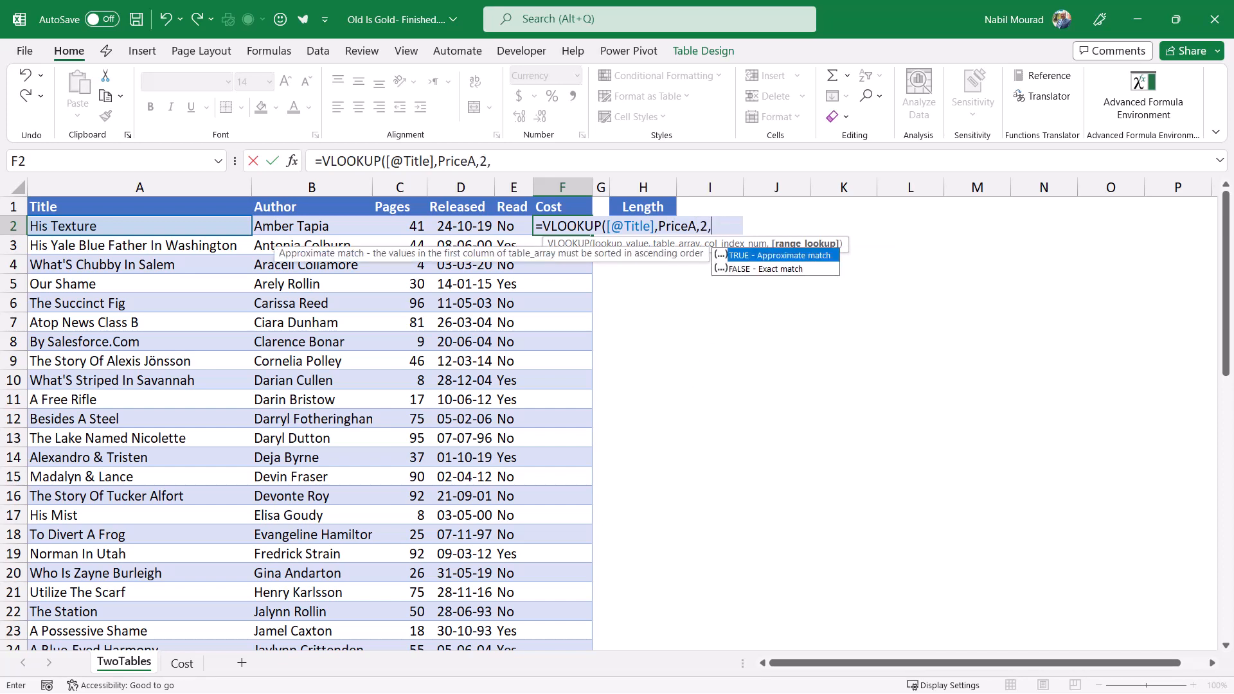
pyautogui.write('0)')
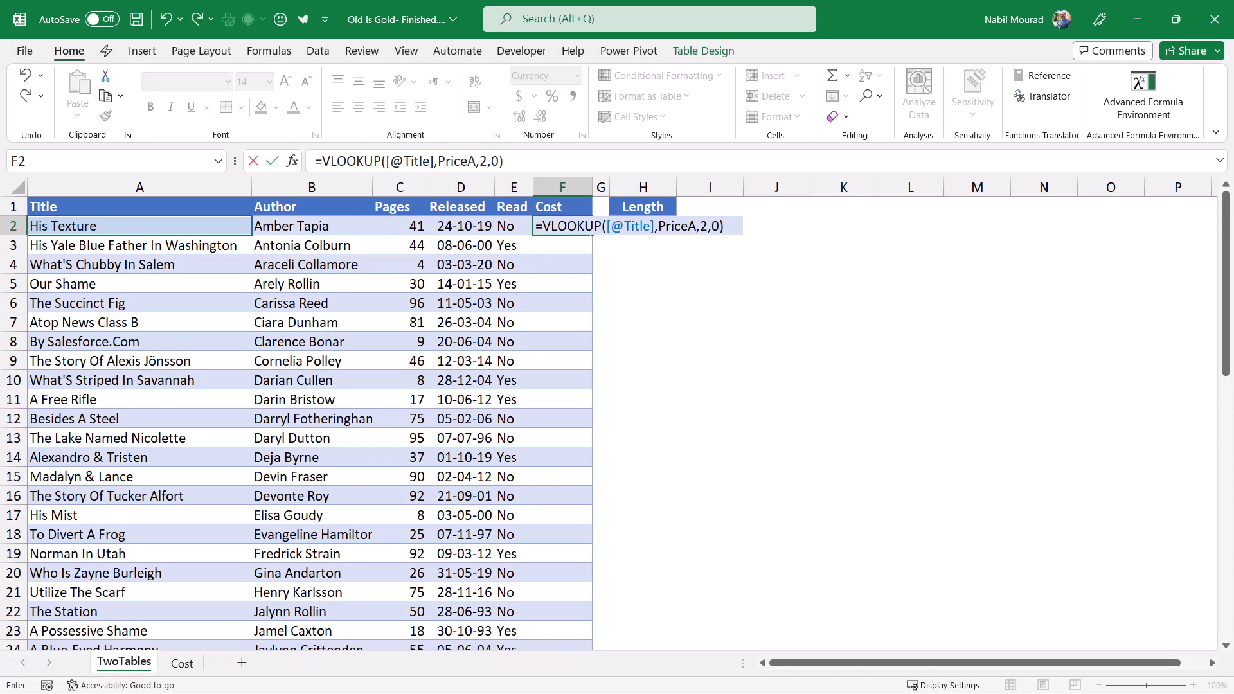
# Step: Enter the PriceA VLOOKUP formula in F2 and overwrite all cells in the Cost column with it
pyautogui.press('Return')
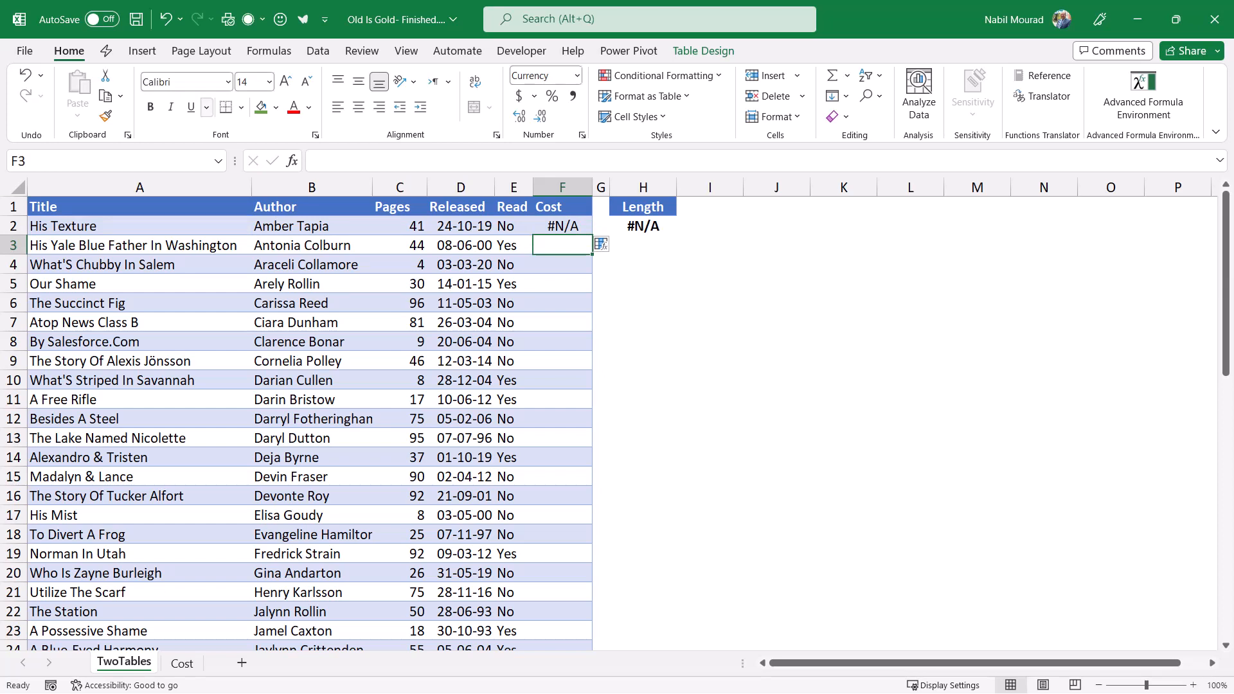
pyautogui.click(562, 225)
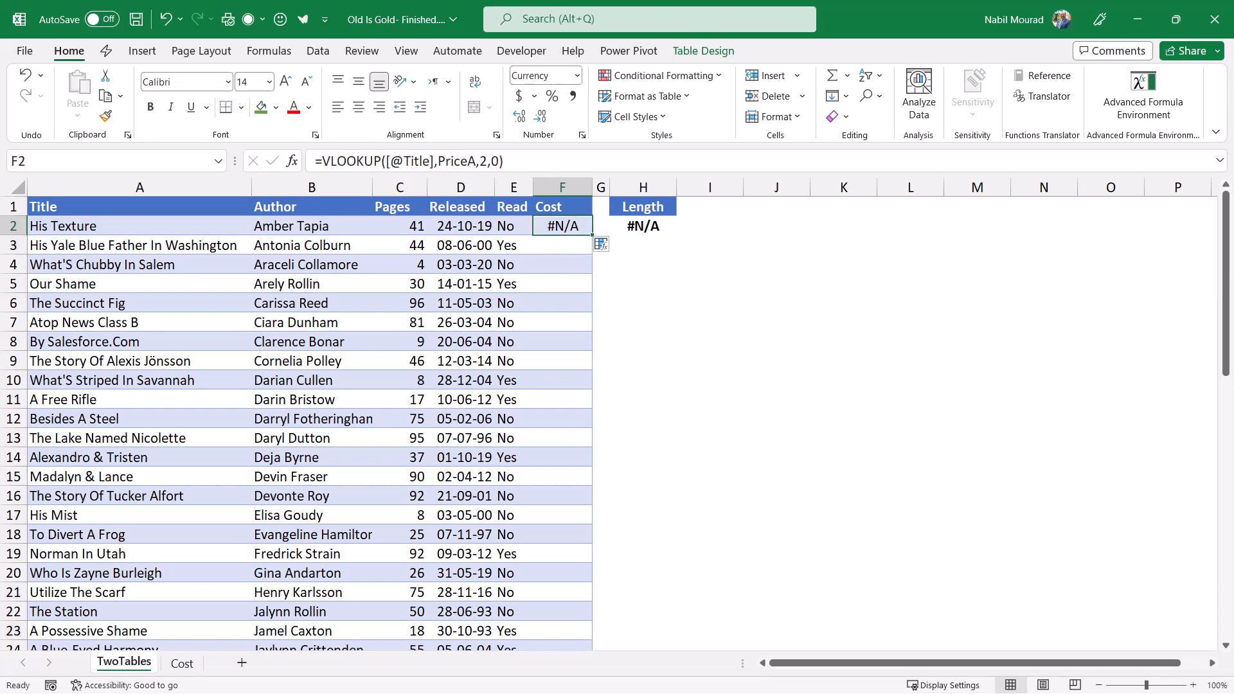
pyautogui.click(604, 244)
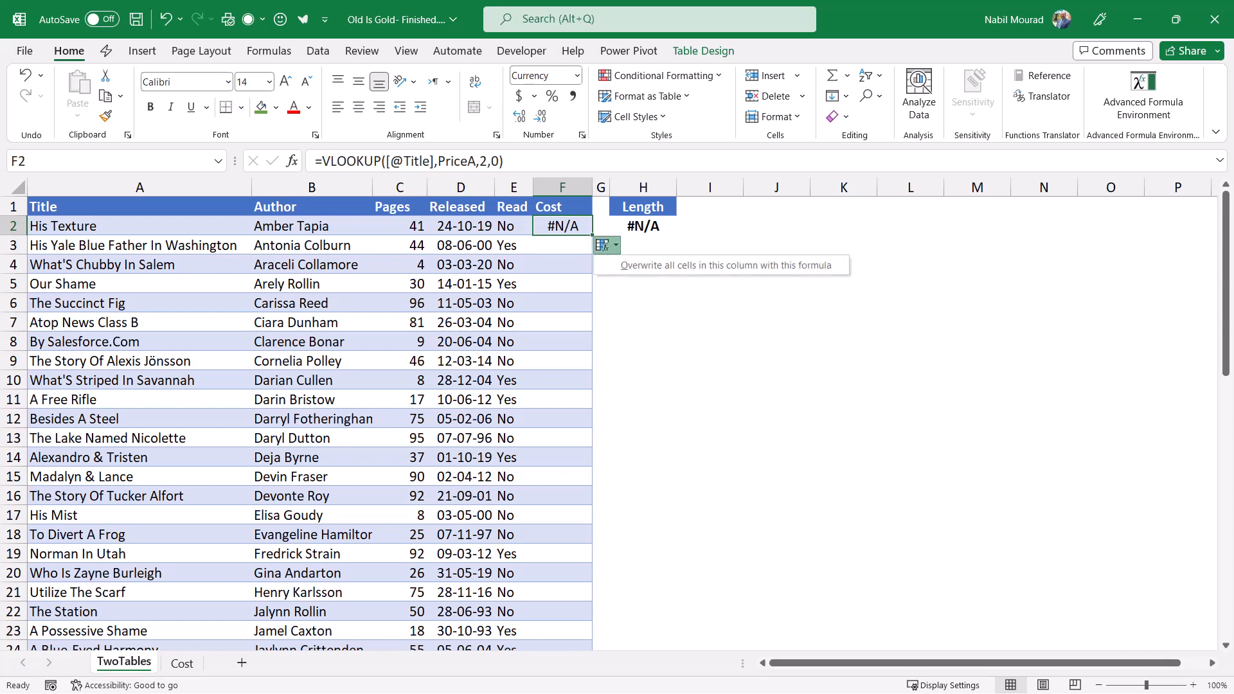
pyautogui.click(681, 266)
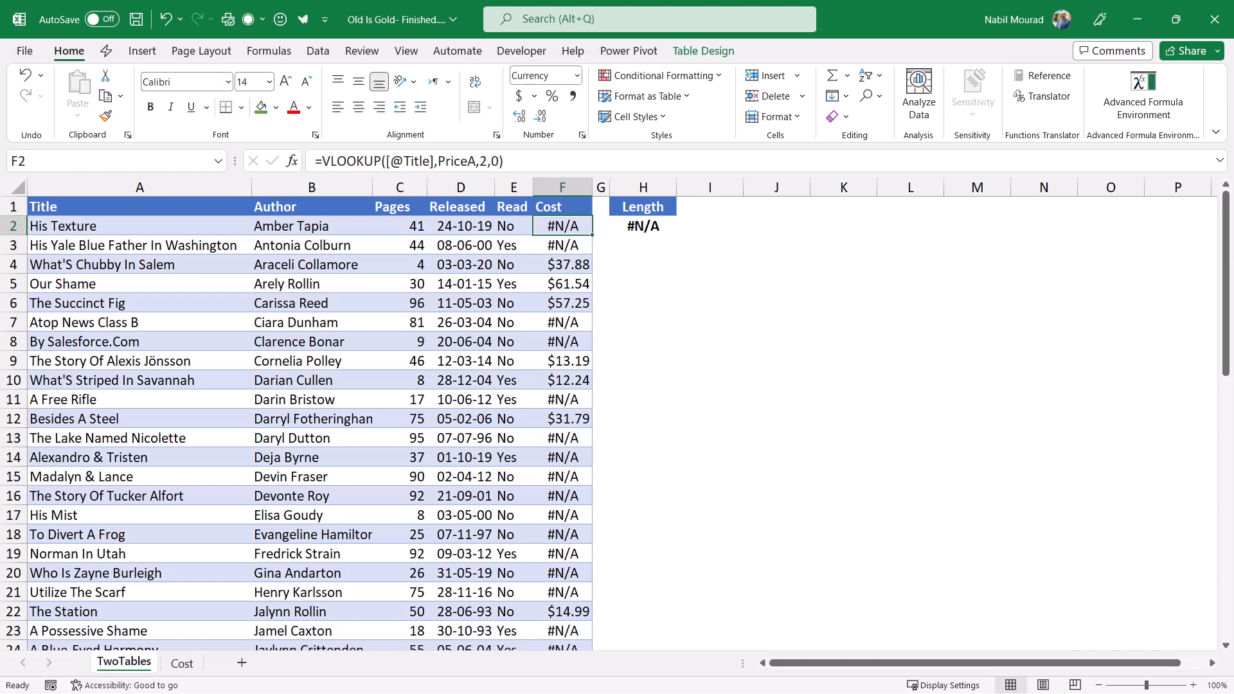
# Step: Wrap the existing VLOOKUP in F2 in an IFERROR function, keeping it as the value argument
pyautogui.press('F2')
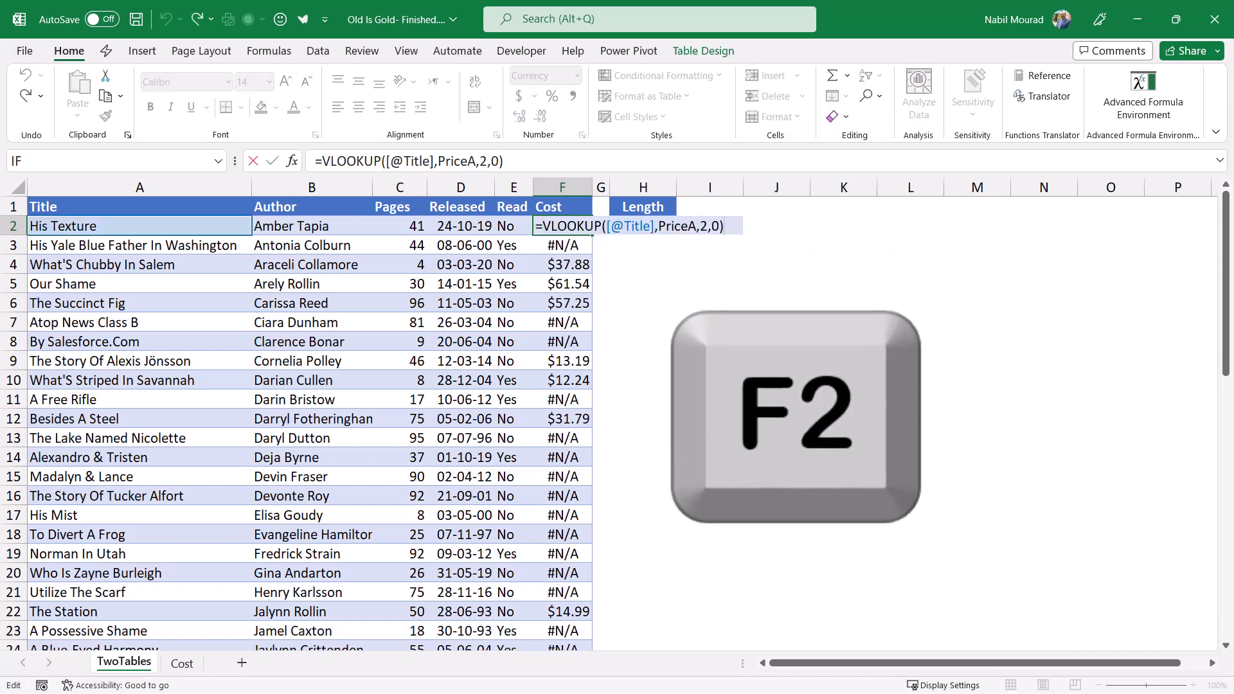
pyautogui.click(543, 226)
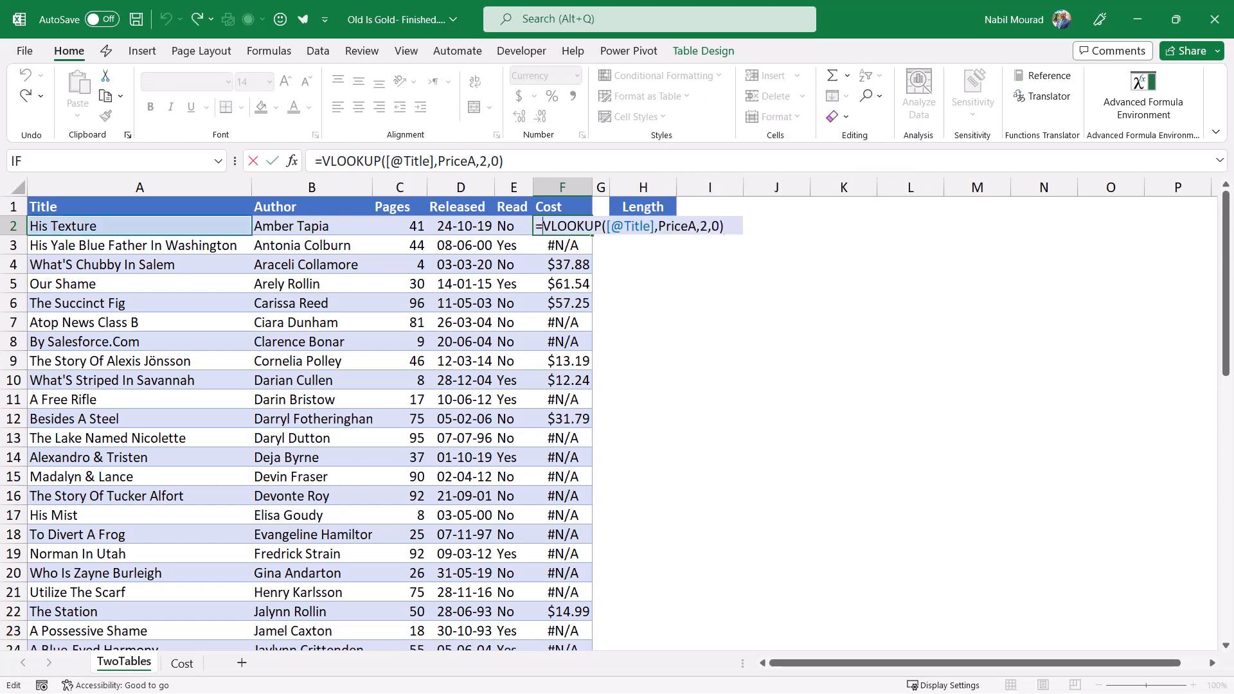
pyautogui.write('ife')
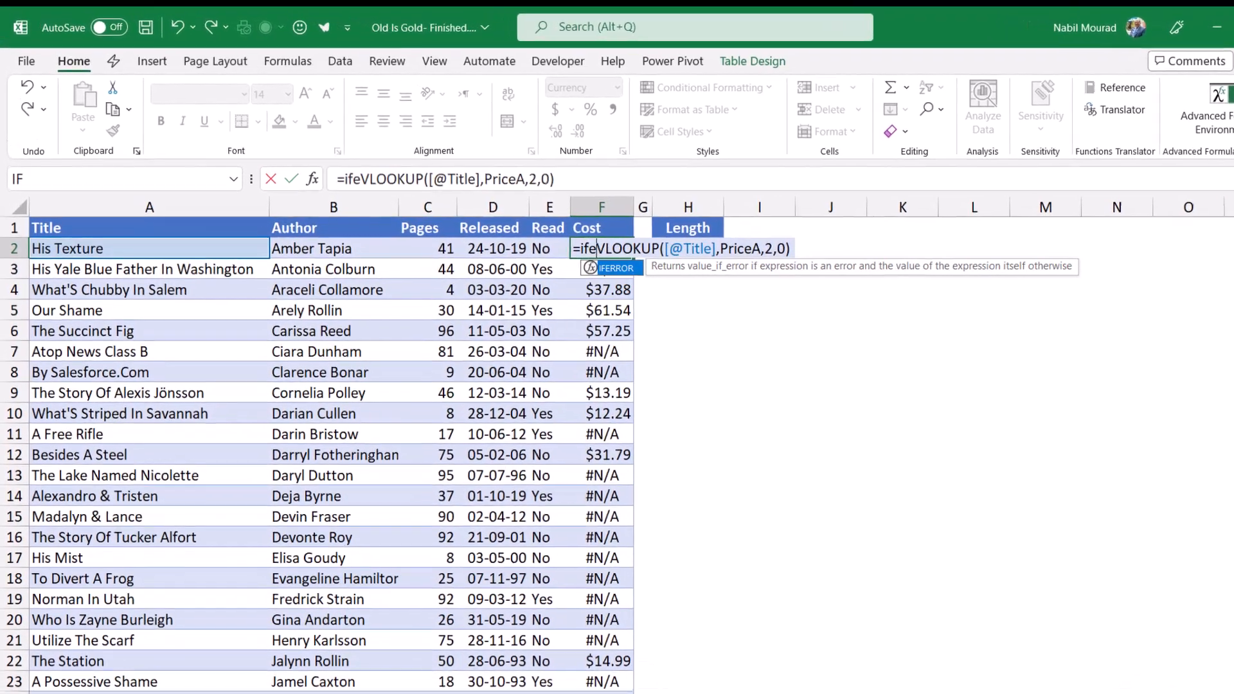
pyautogui.press('Tab')
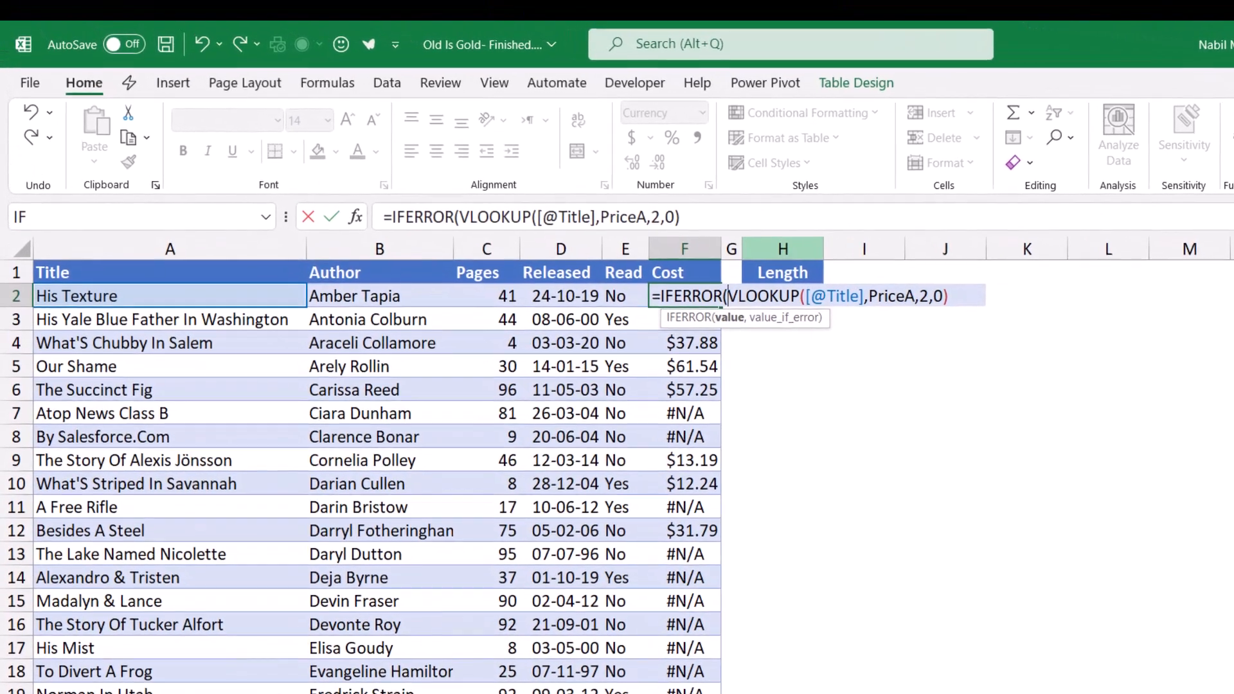
pyautogui.press('End')
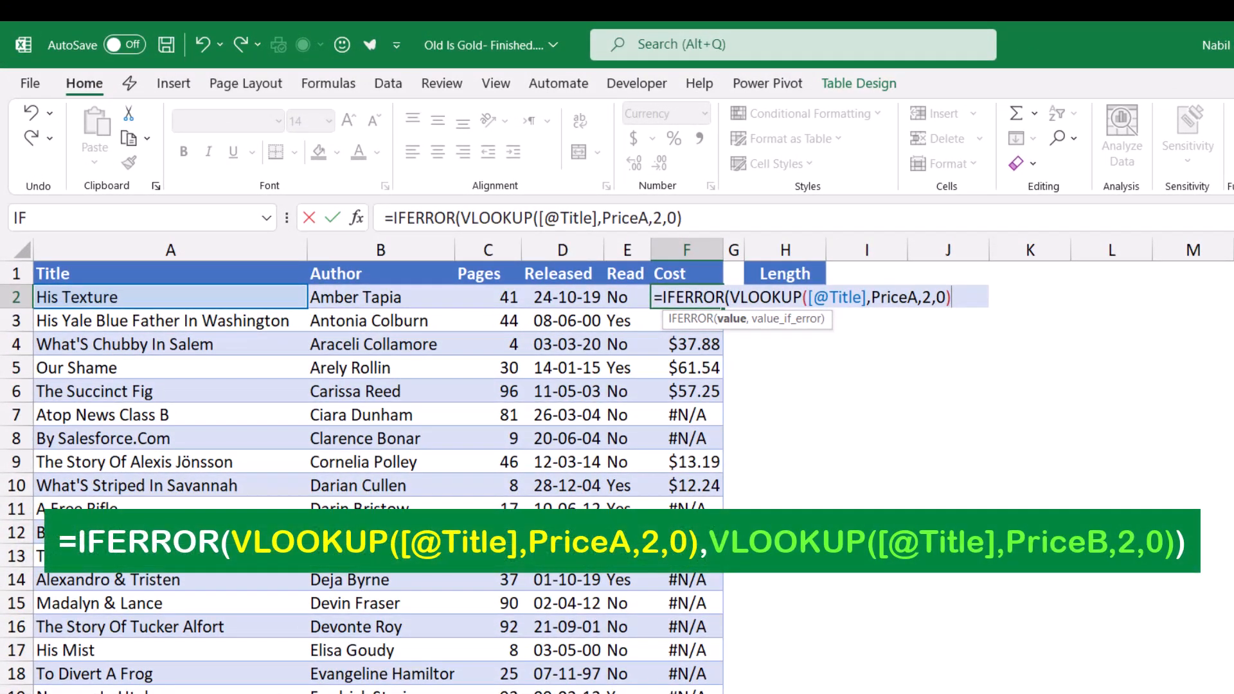
pyautogui.write(',vl')
pyautogui.press('Tab')
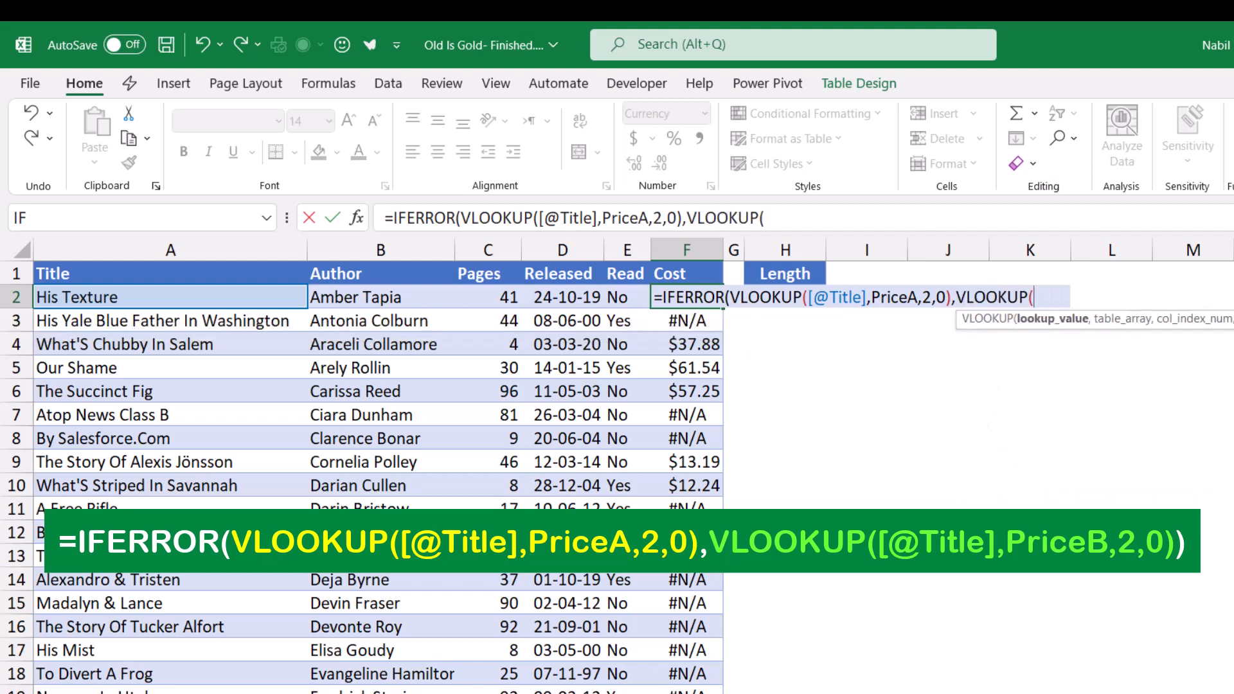
pyautogui.click(170, 297)
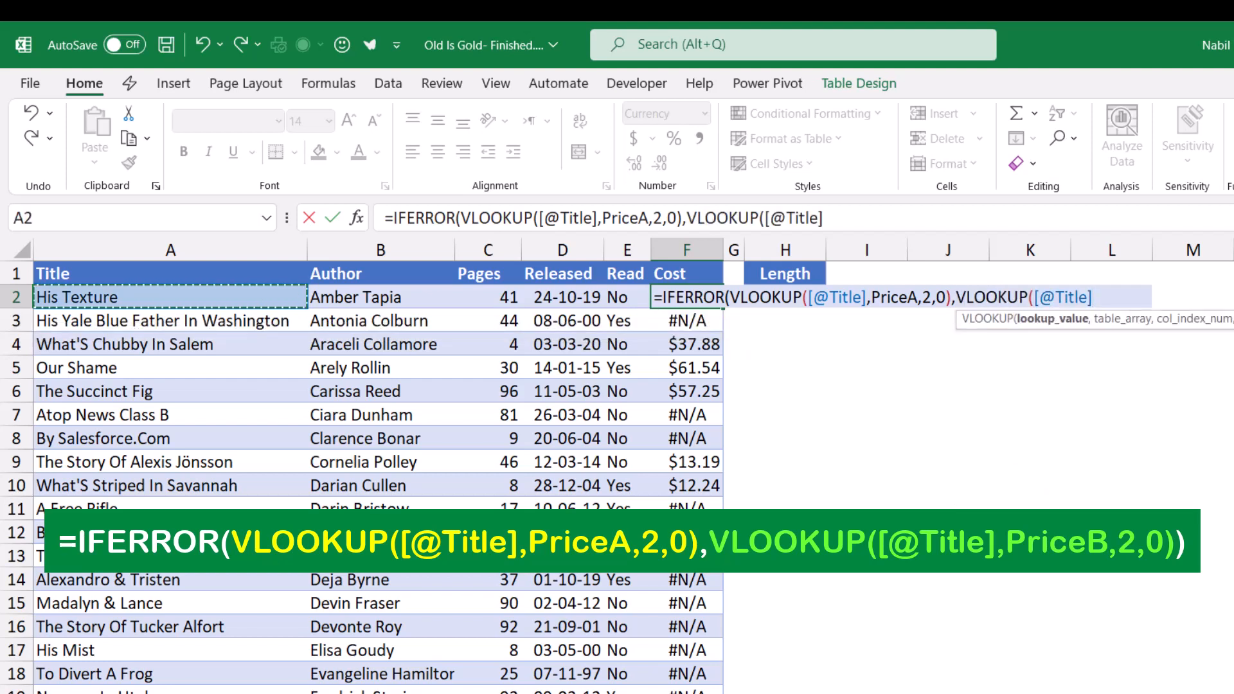
pyautogui.write(',')
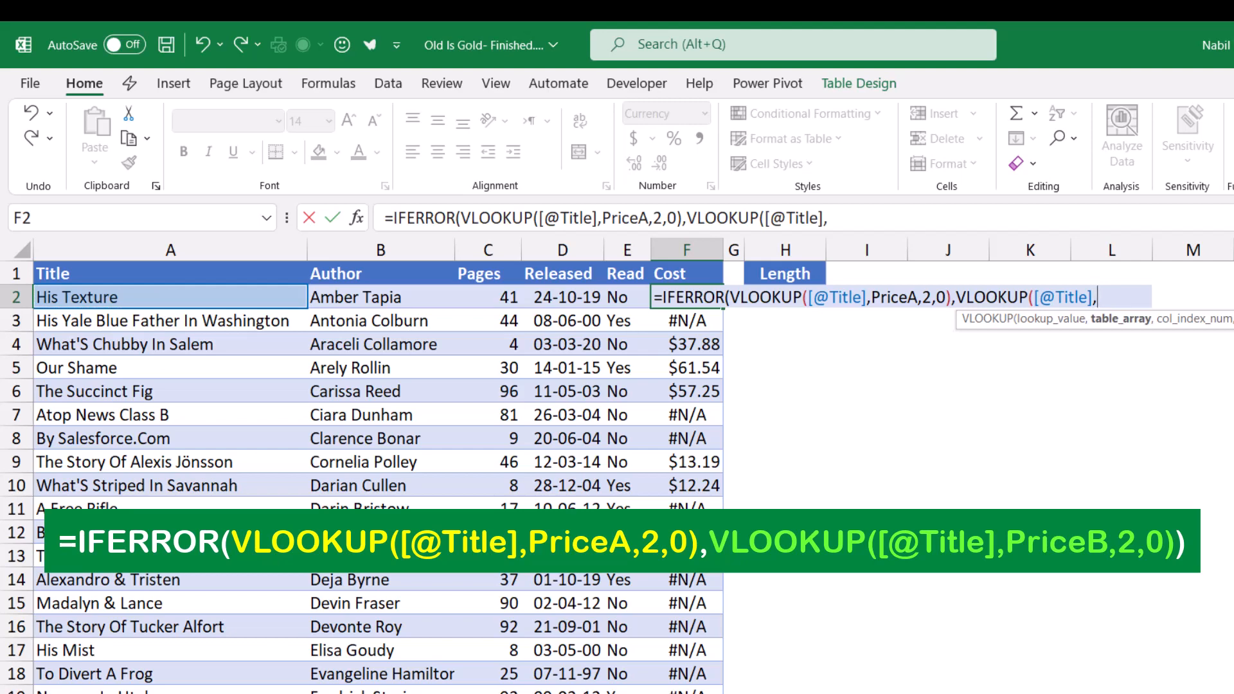
# Step: Give the second VLOOKUP the PriceB table, column index 2 and exact match 0, and close both functions
pyautogui.write('pri')
pyautogui.press('Down')
pyautogui.press('Down')
pyautogui.press('Tab')
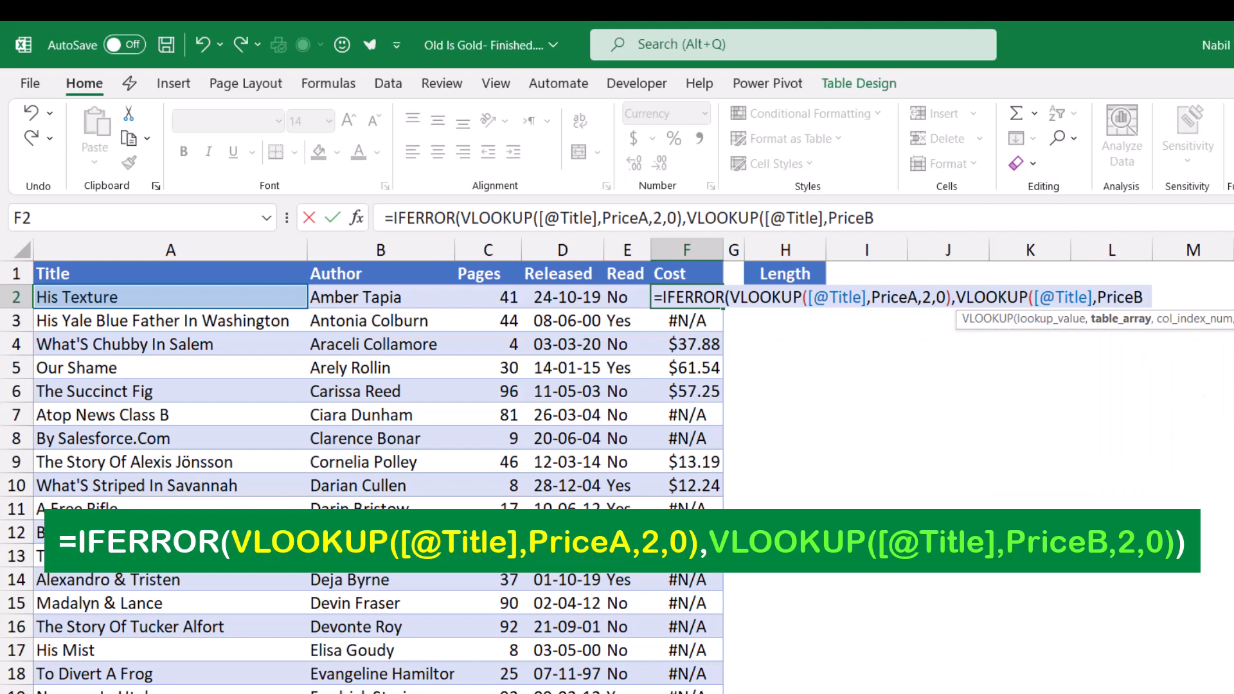
pyautogui.write(',2')
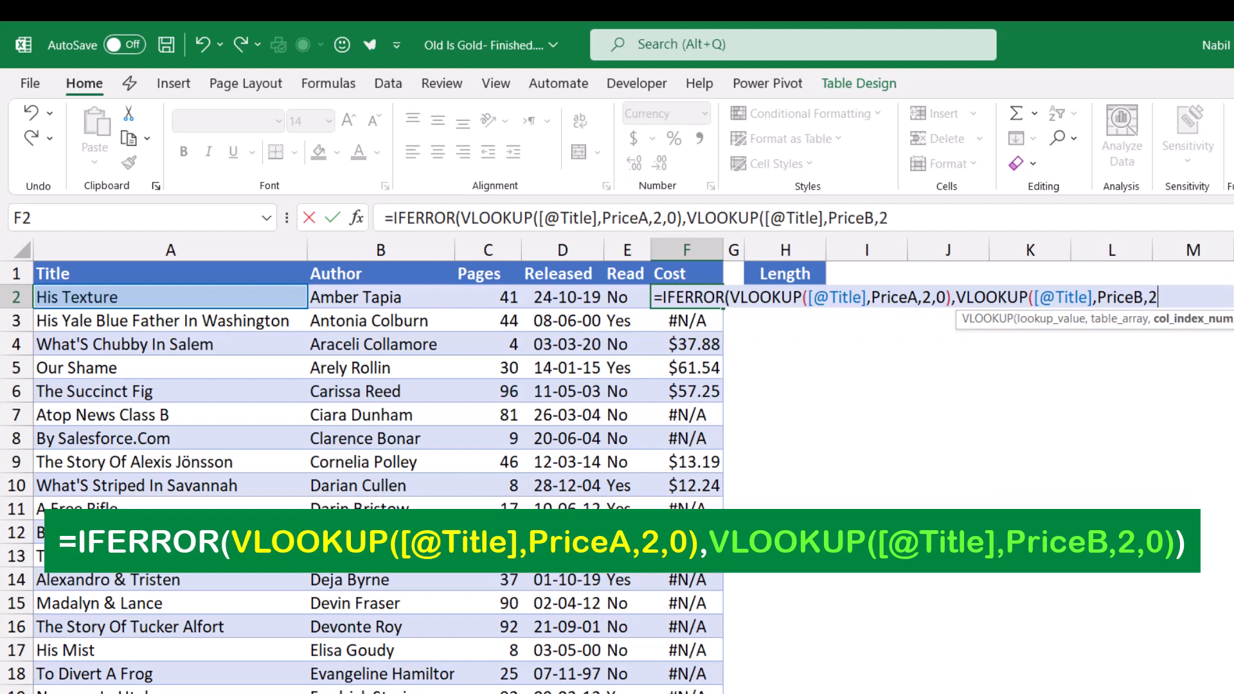
pyautogui.write(',0')
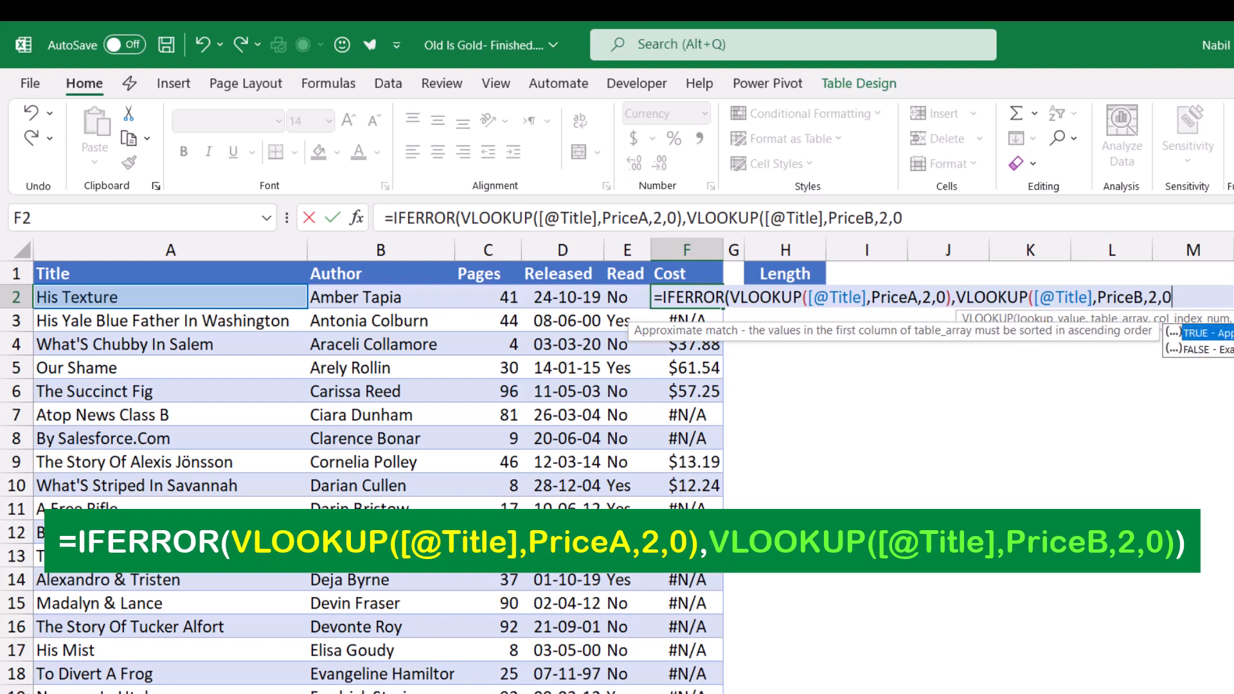
pyautogui.write(')')
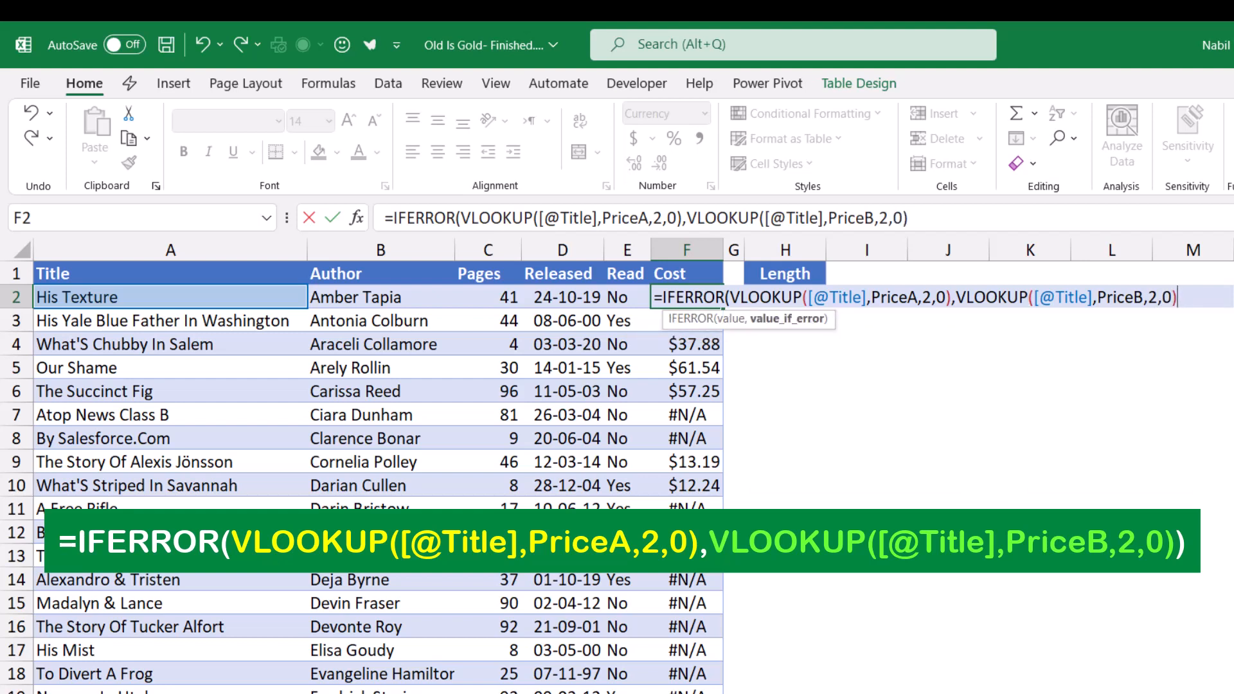
pyautogui.write(')')
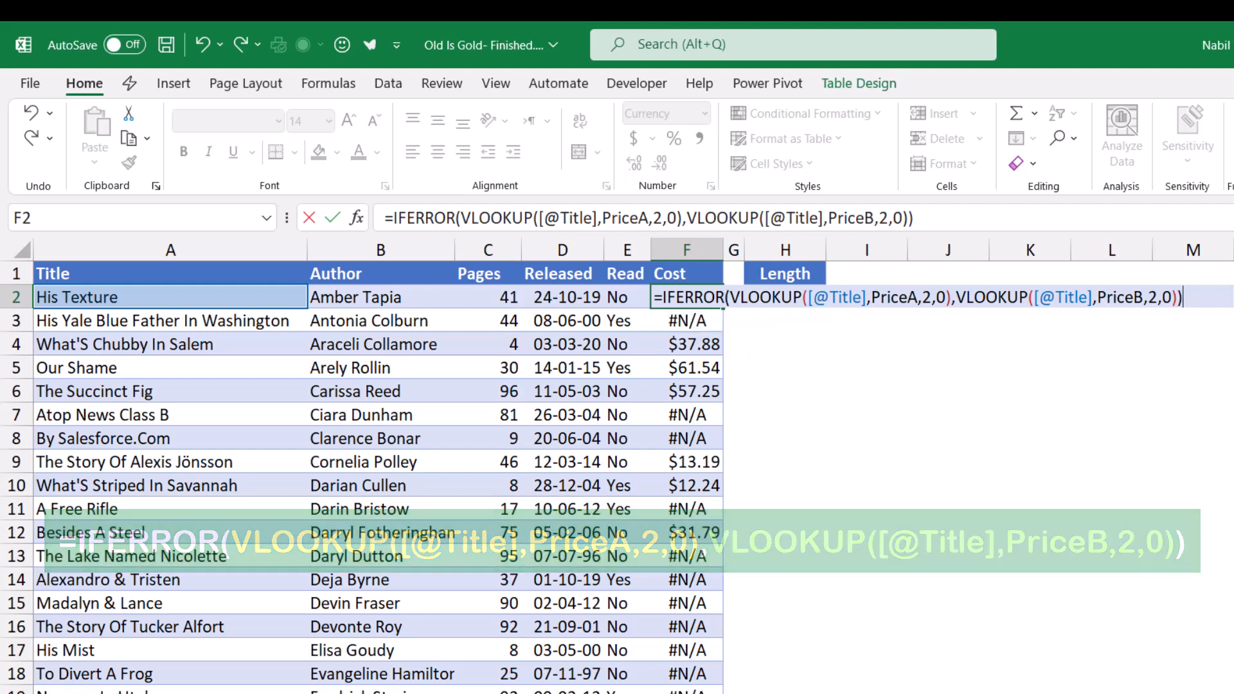
# Step: Enter the IFERROR formula in F2 and overwrite all cells in the Cost column with it
pyautogui.hotkey('ctrl', 'Return')
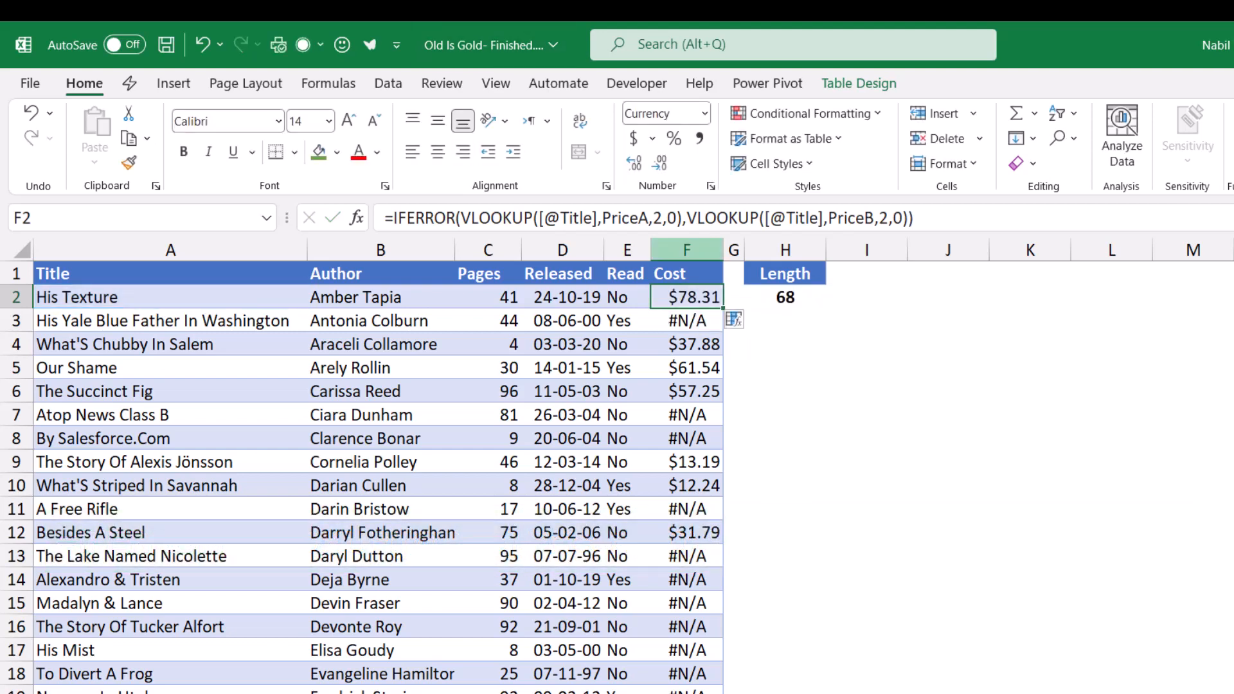
pyautogui.moveTo(736, 322)
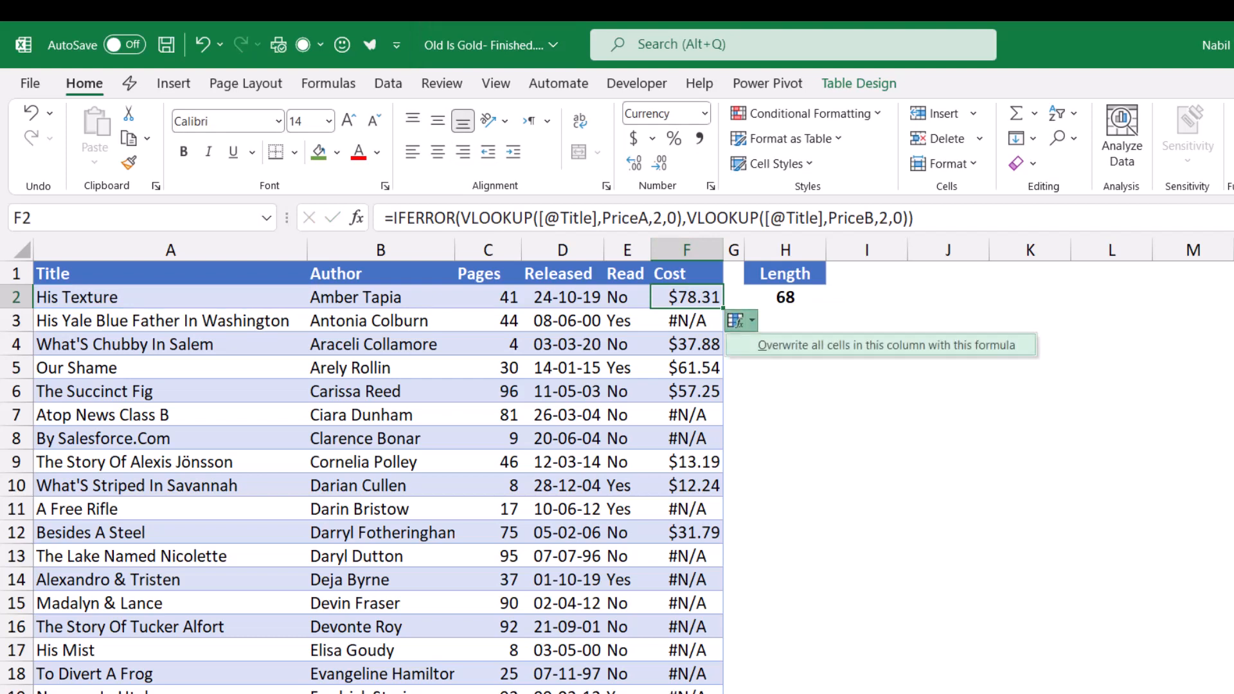
pyautogui.click(736, 322)
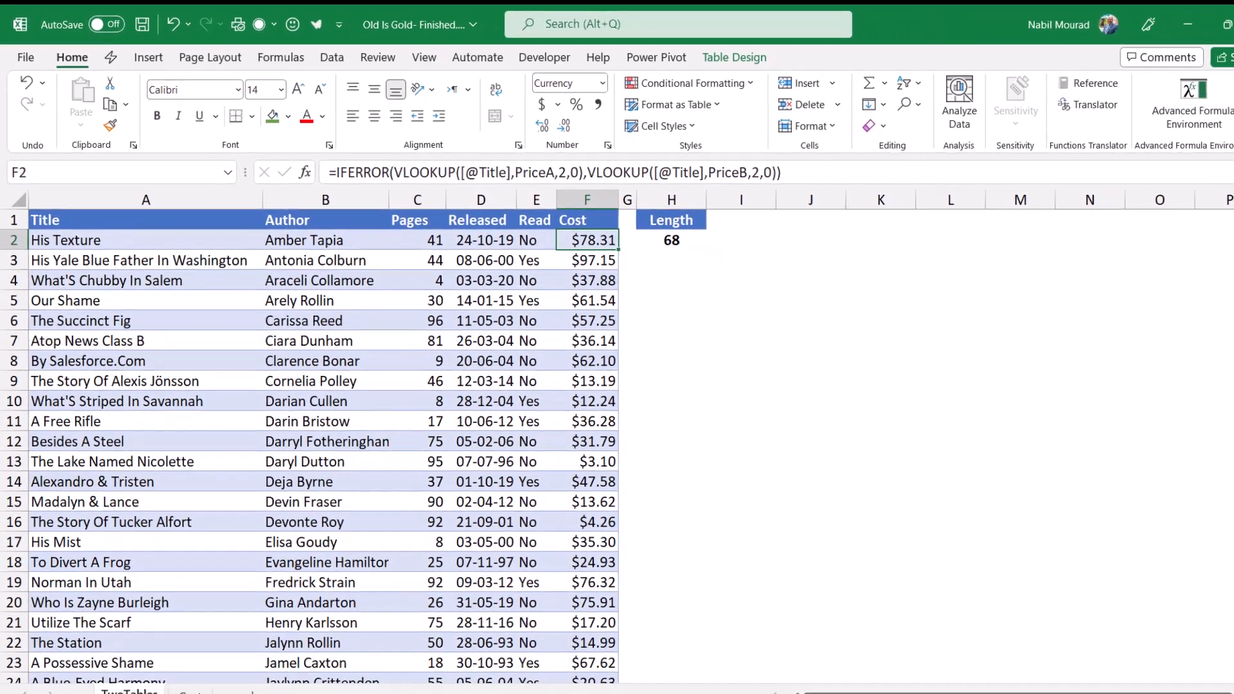
pyautogui.scroll(-10, 296, 424)
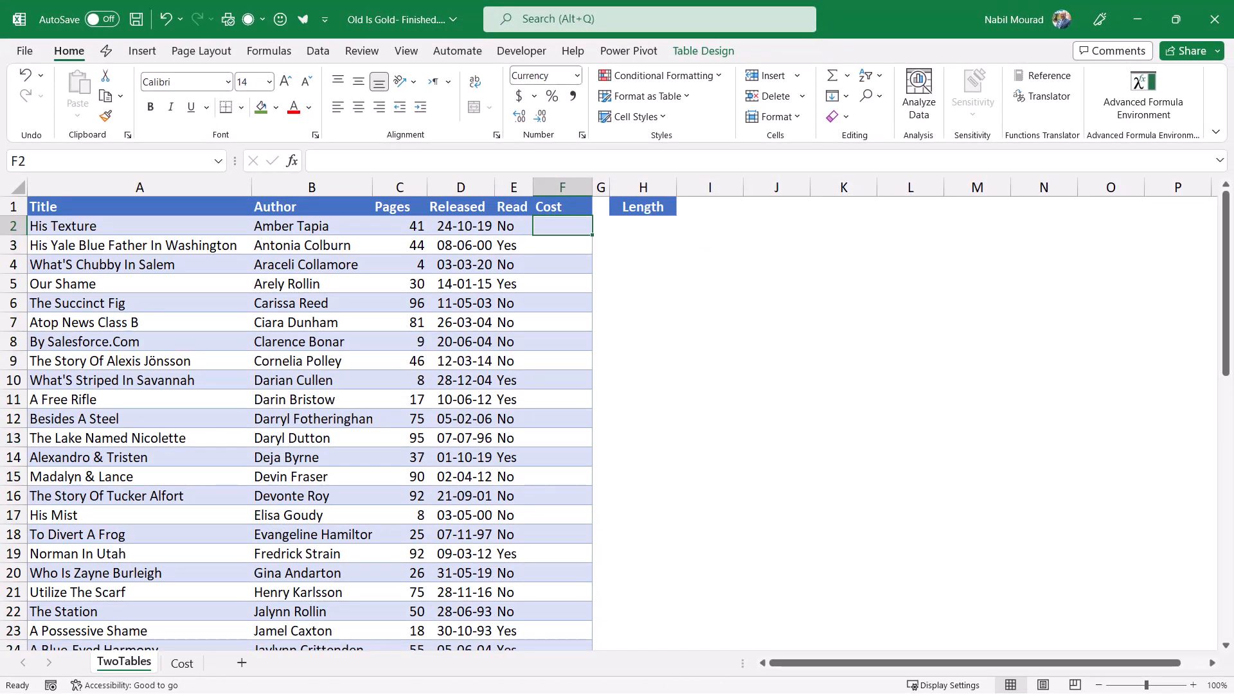
pyautogui.write('=vlo')
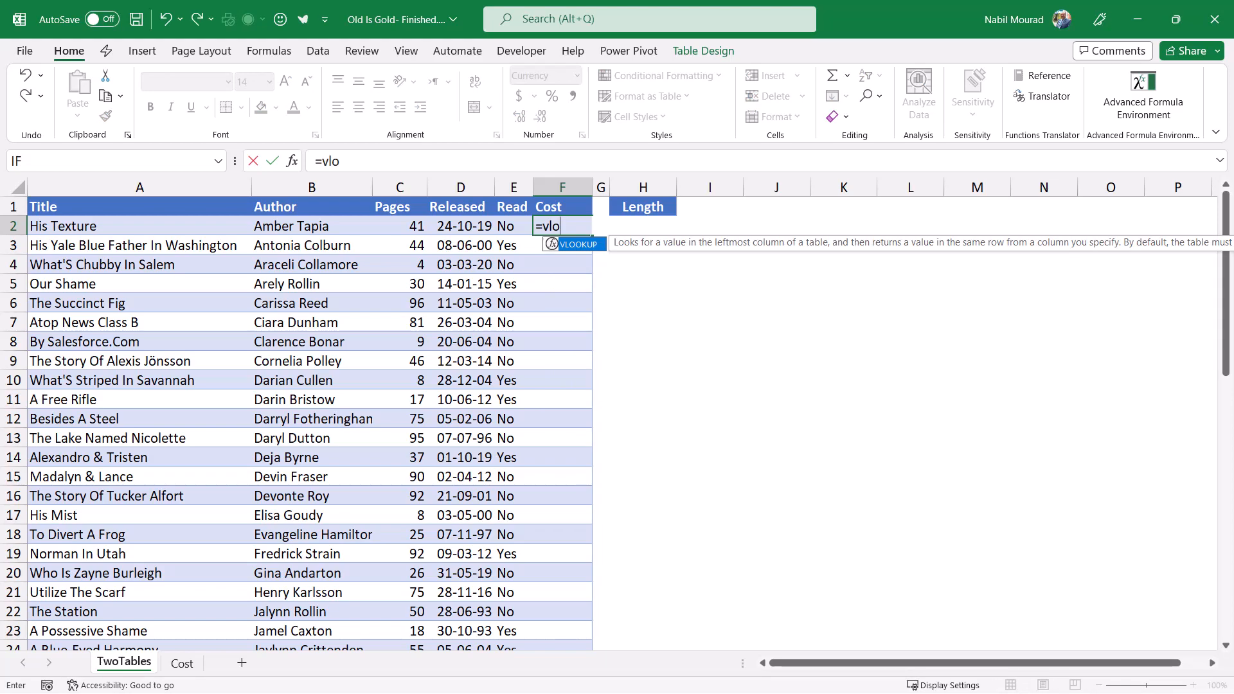
pyautogui.press('Tab')
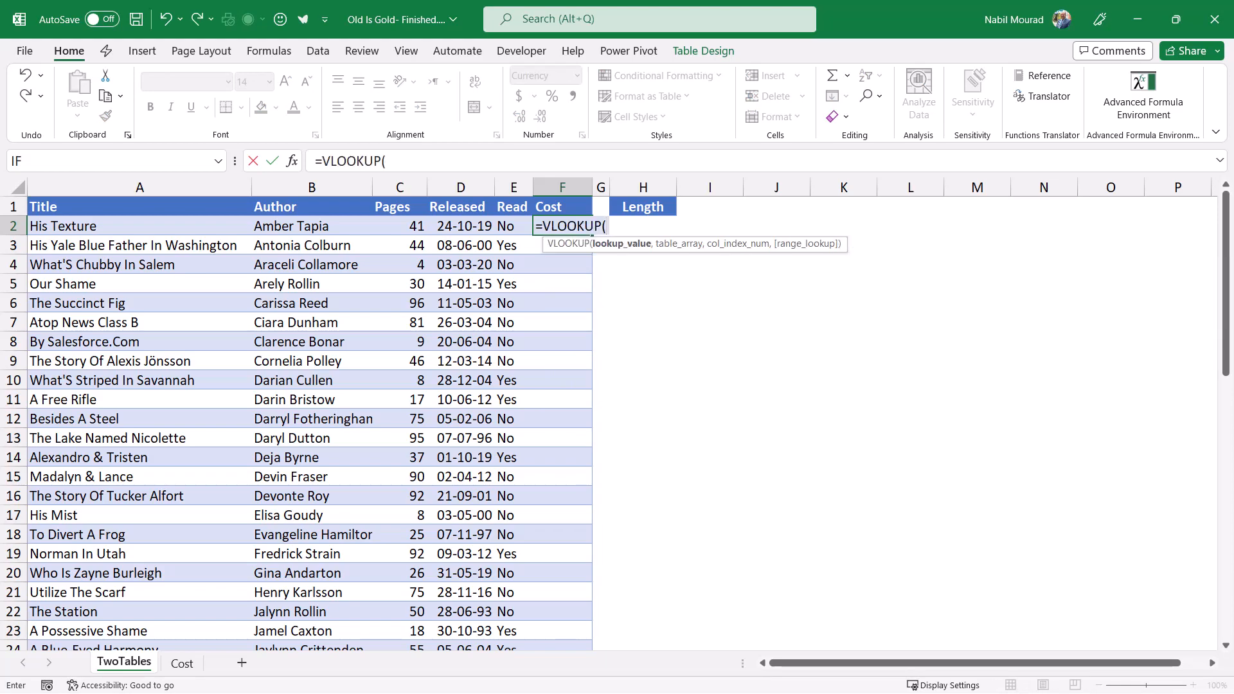
pyautogui.click(140, 226)
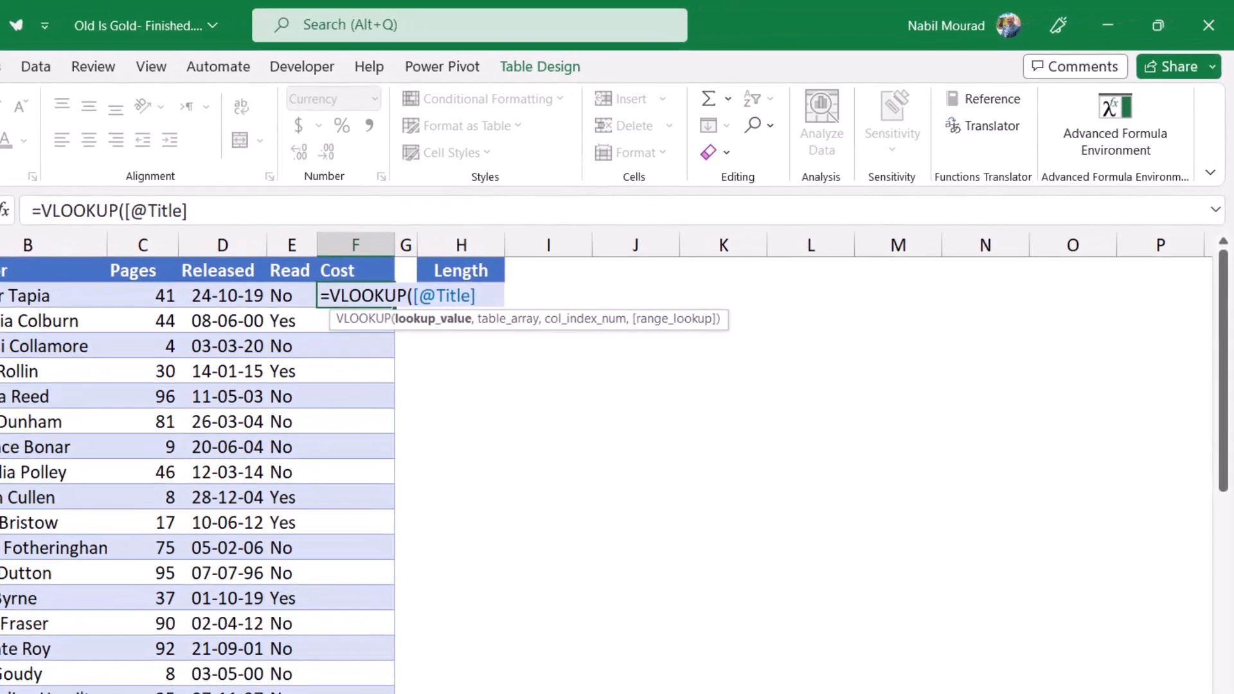
pyautogui.write(',')
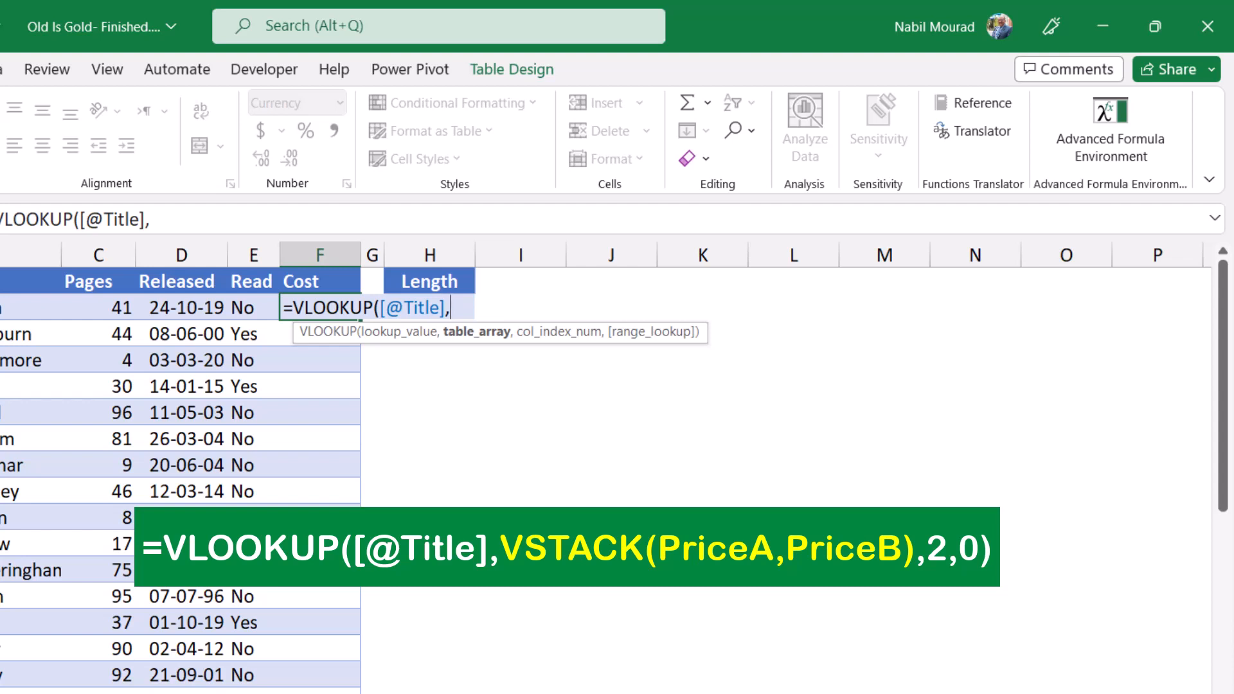
# Step: Set the VLOOKUP's table array to VSTACK(PriceA,PriceB)
pyautogui.write('Vst')
pyautogui.press('Tab')
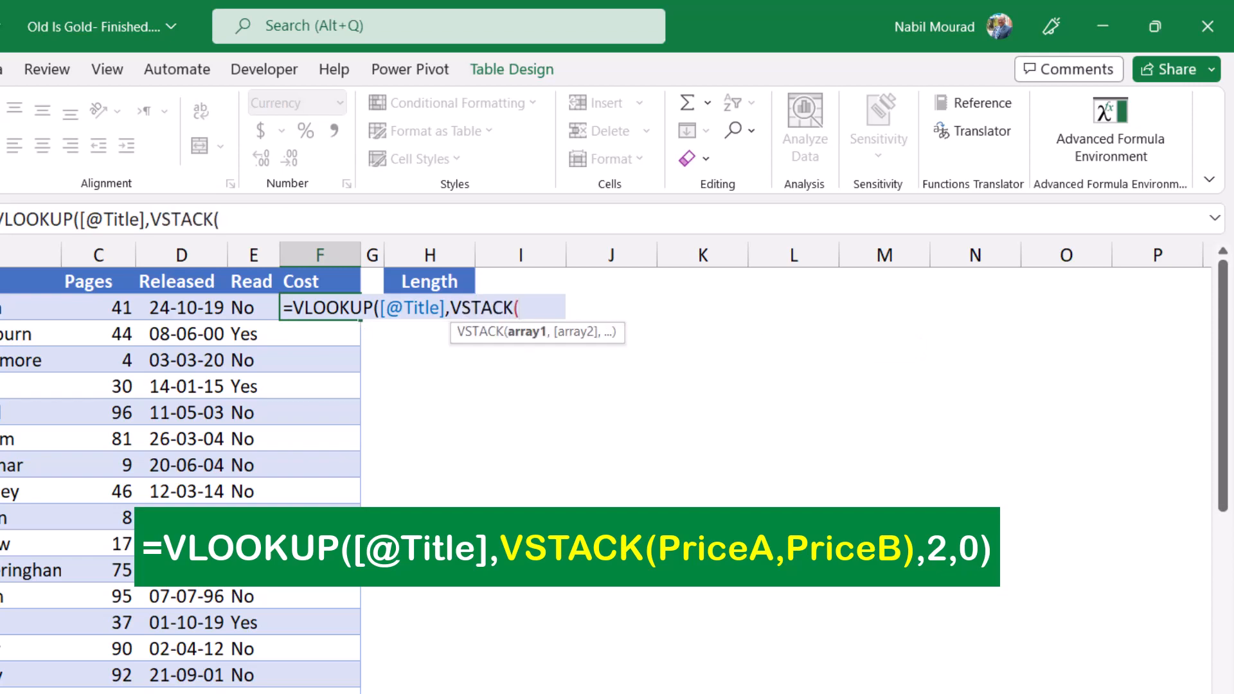
pyautogui.write('pri')
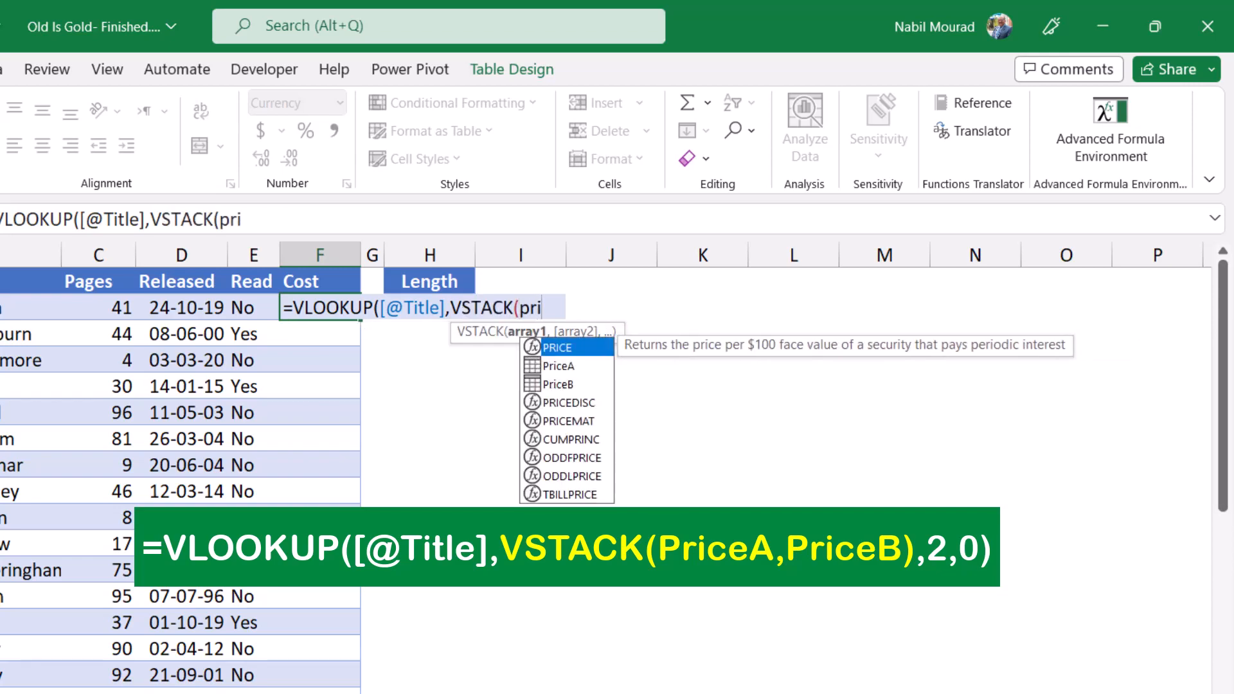
pyautogui.write('ceA,')
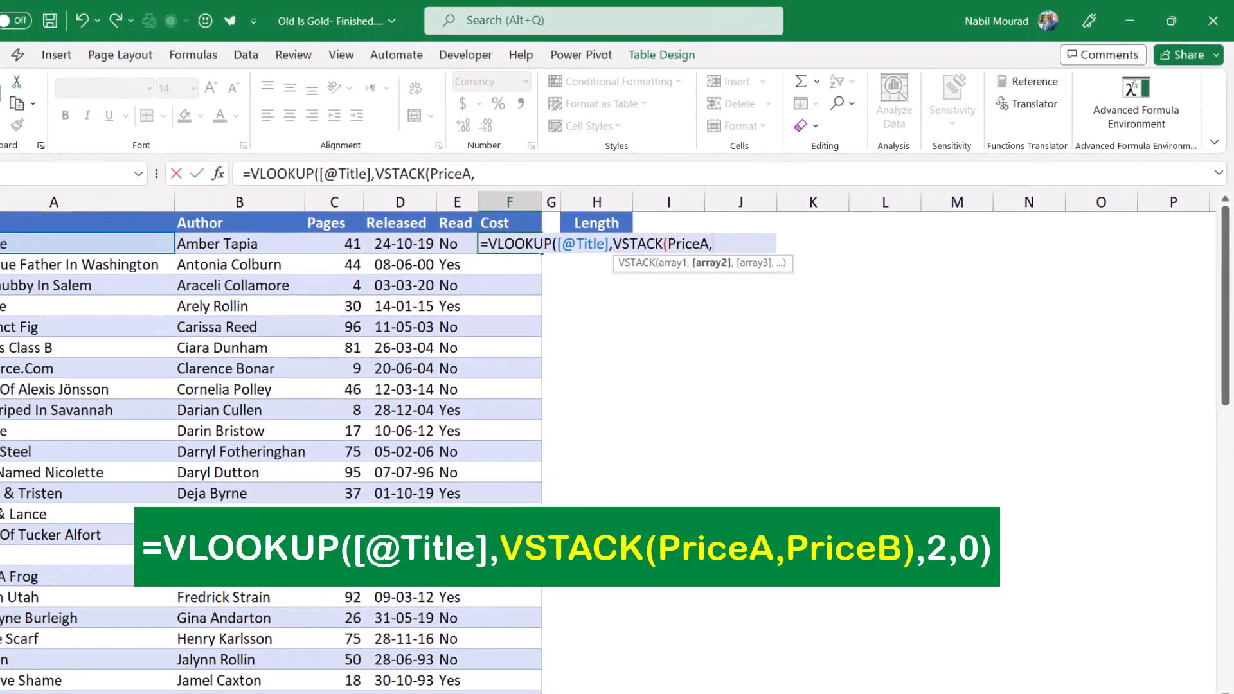
pyautogui.write('priceB')
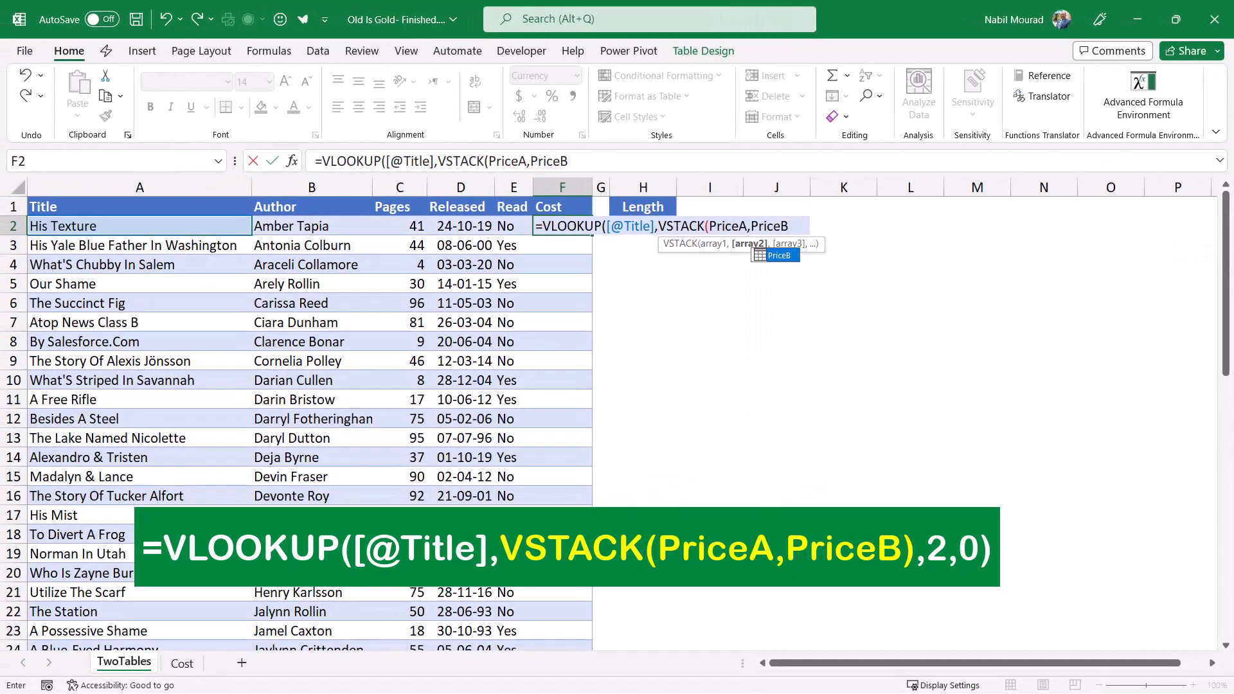
pyautogui.write(')')
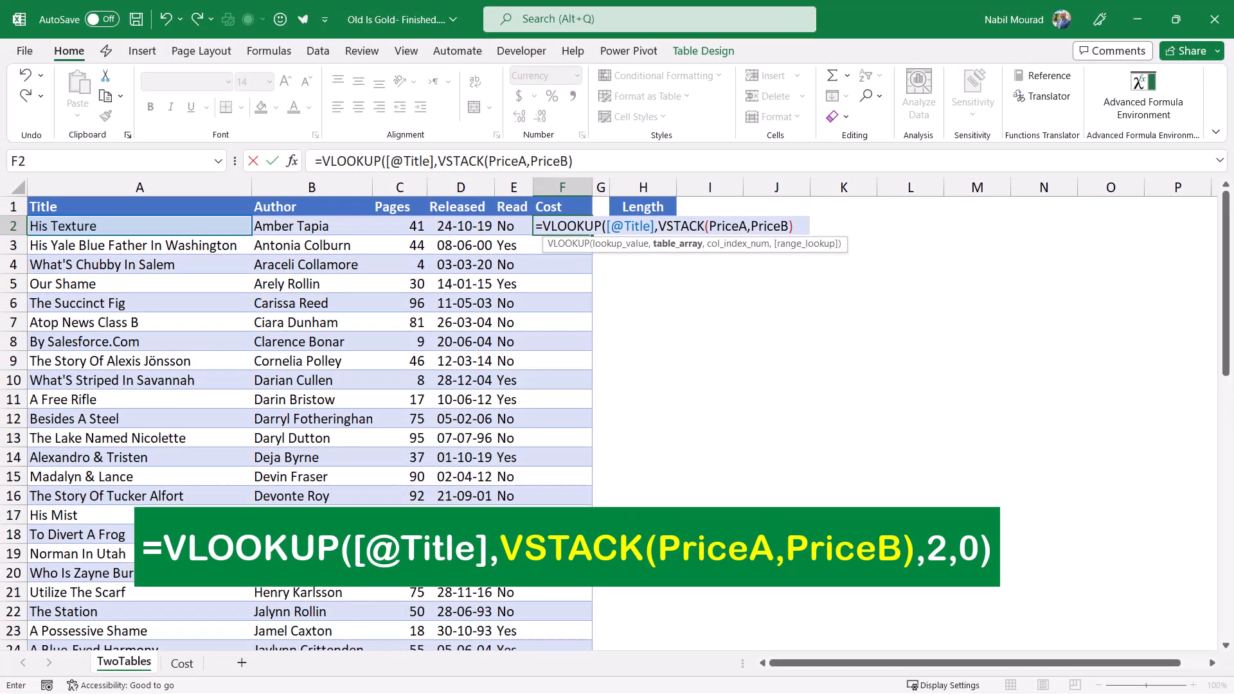
# Step: Give the stacked VLOOKUP column index 2 and exact match 0, and close its parentheses
pyautogui.write(',')
pyautogui.write('2')
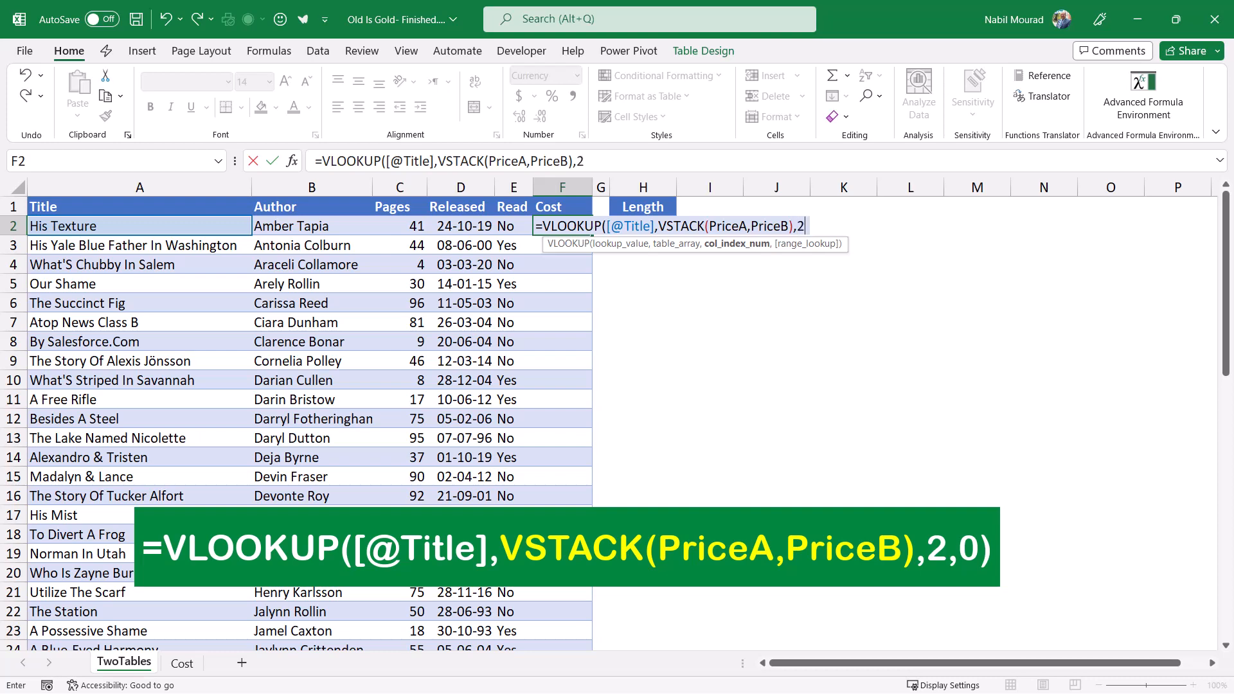
pyautogui.write(',0')
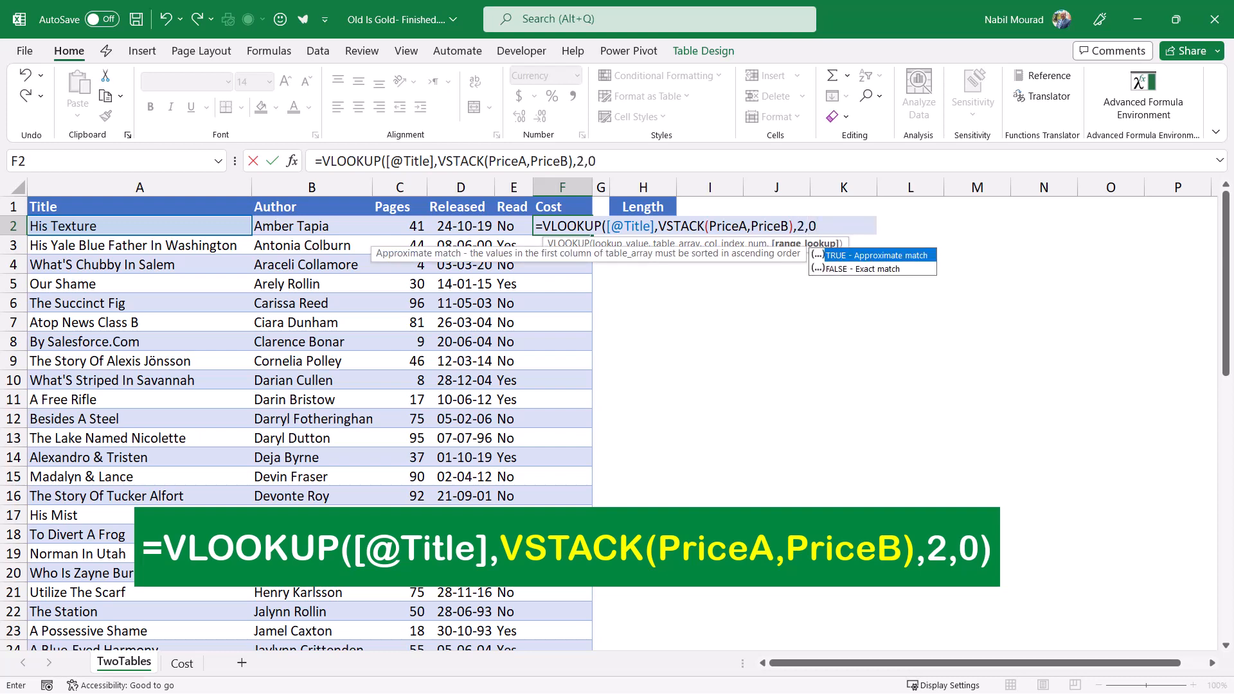
pyautogui.write(')')
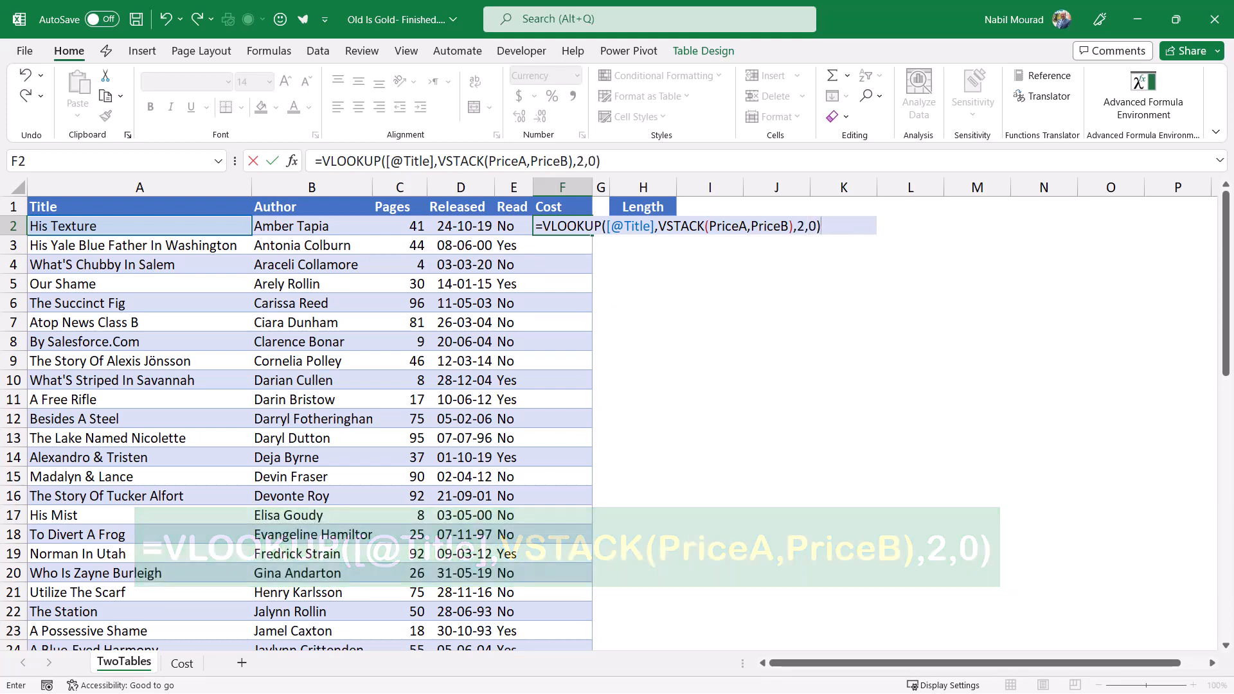
# Step: Enter the VLOOKUP formula with VSTACK in F2 and overwrite all cells in the Cost column with it
pyautogui.press('Return')
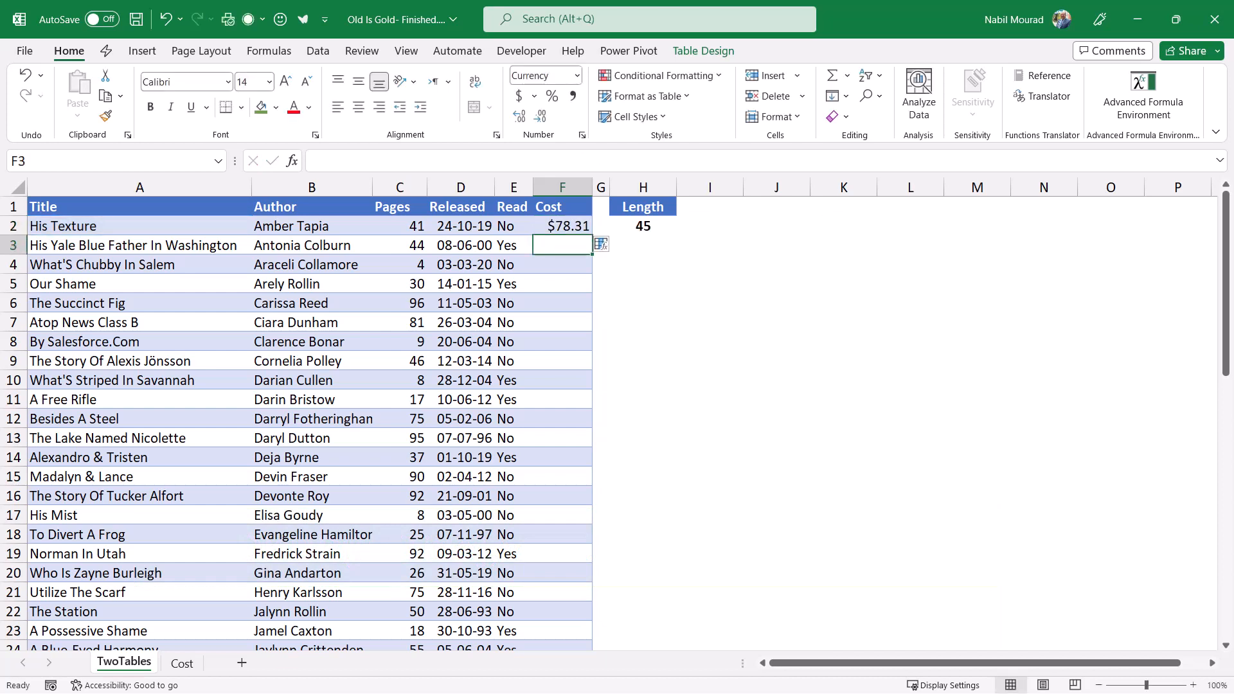
pyautogui.click(563, 226)
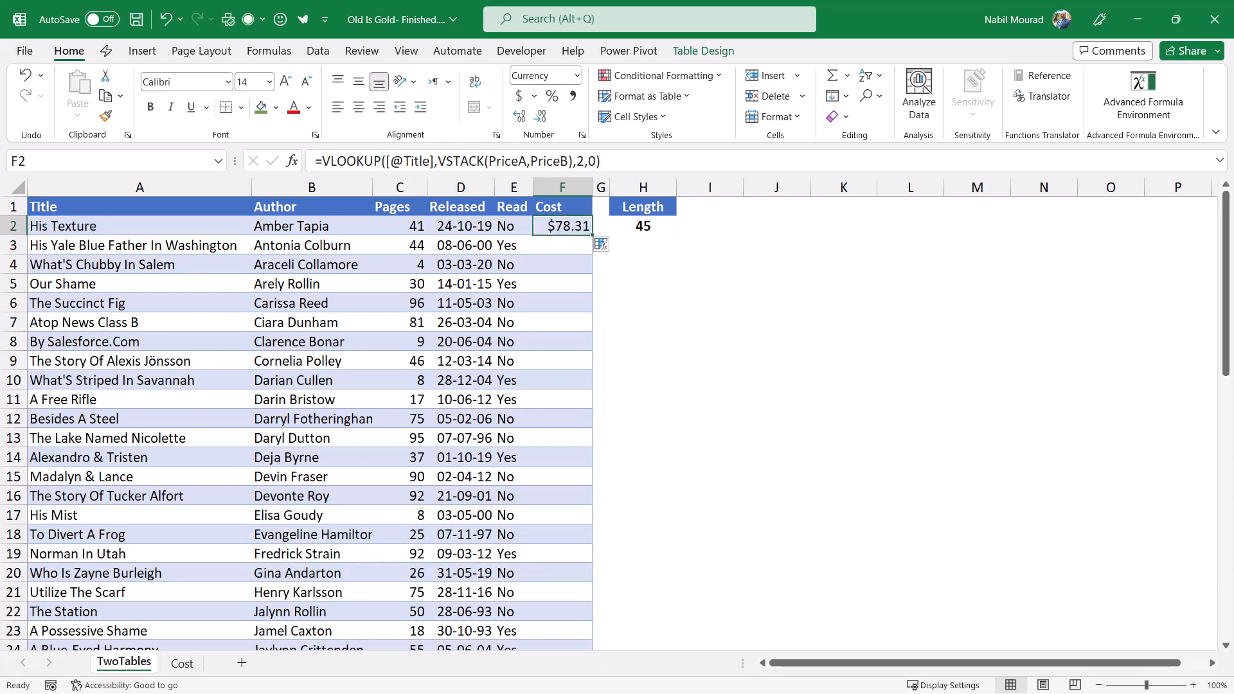
pyautogui.click(607, 245)
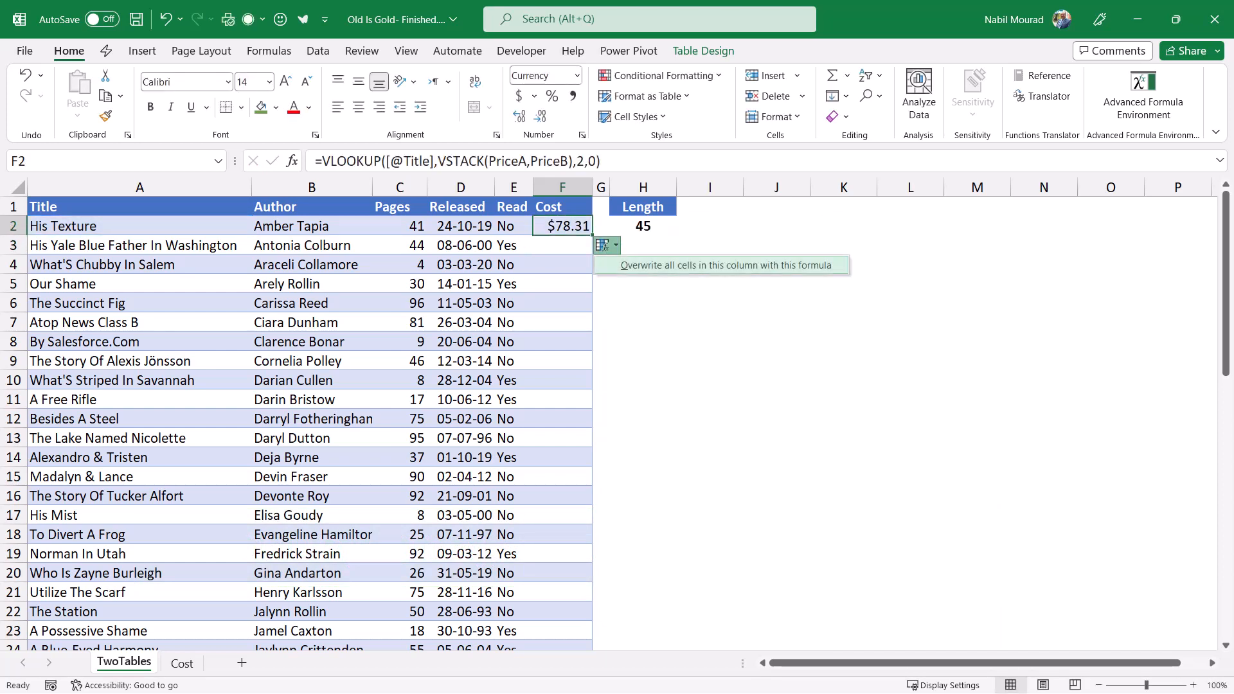
pyautogui.click(721, 265)
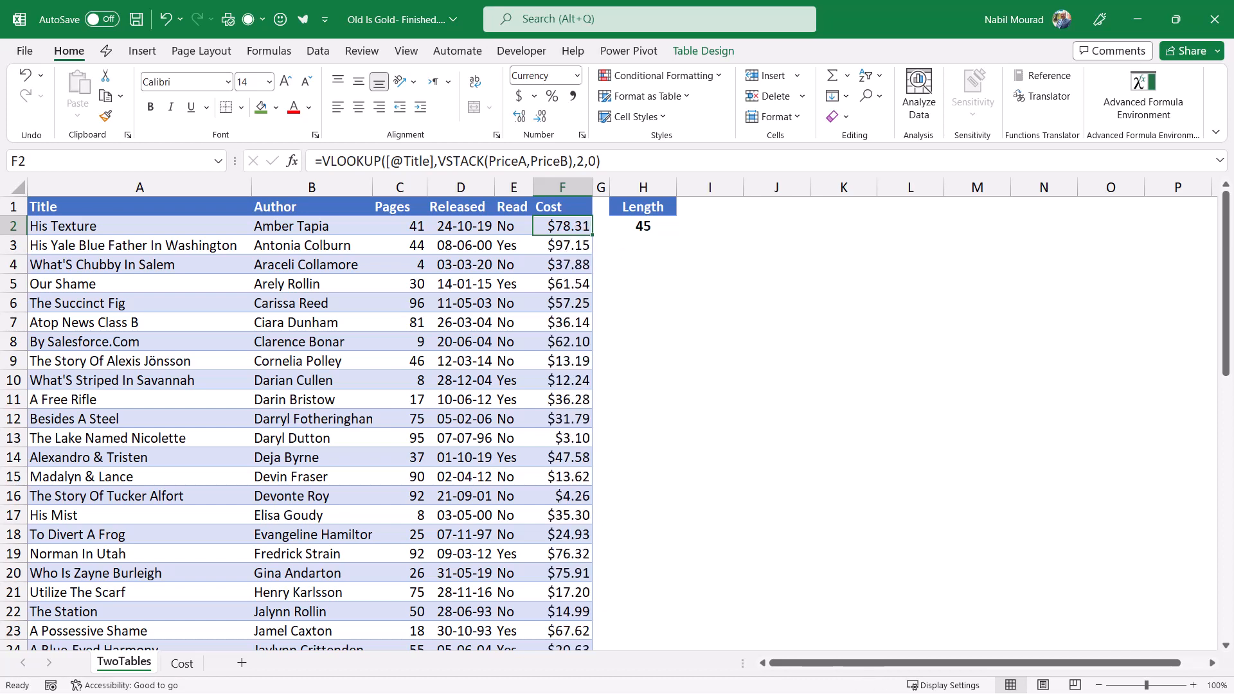